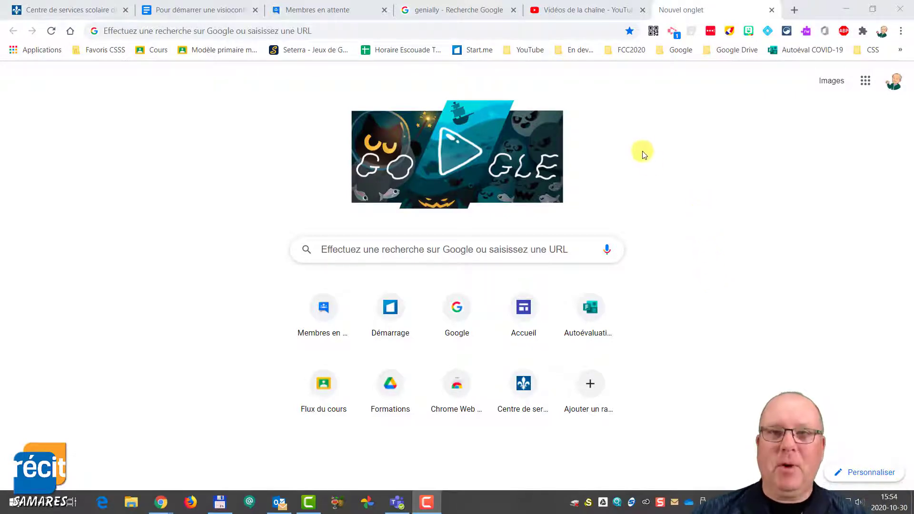
Go to Google Drive and open the 000-test folder in Mon Drive
left_click(866, 81)
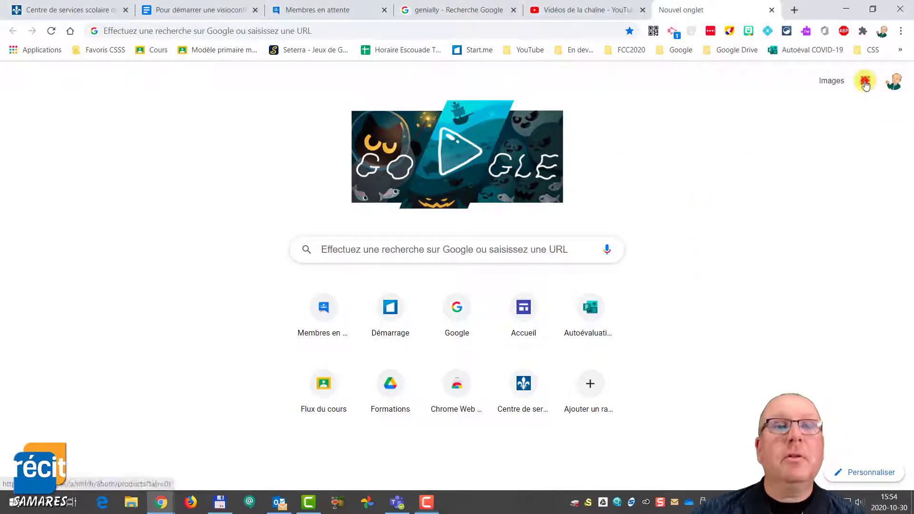
left_click(818, 127)
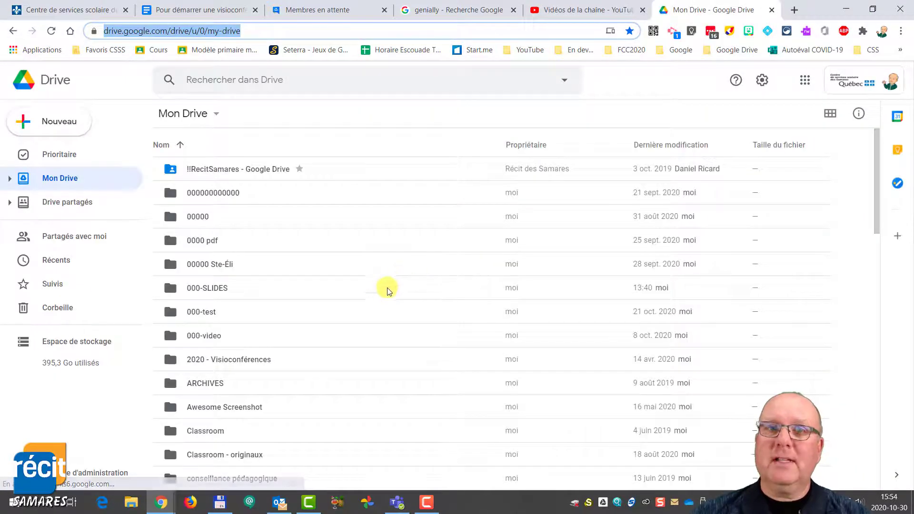
double_click(200, 314)
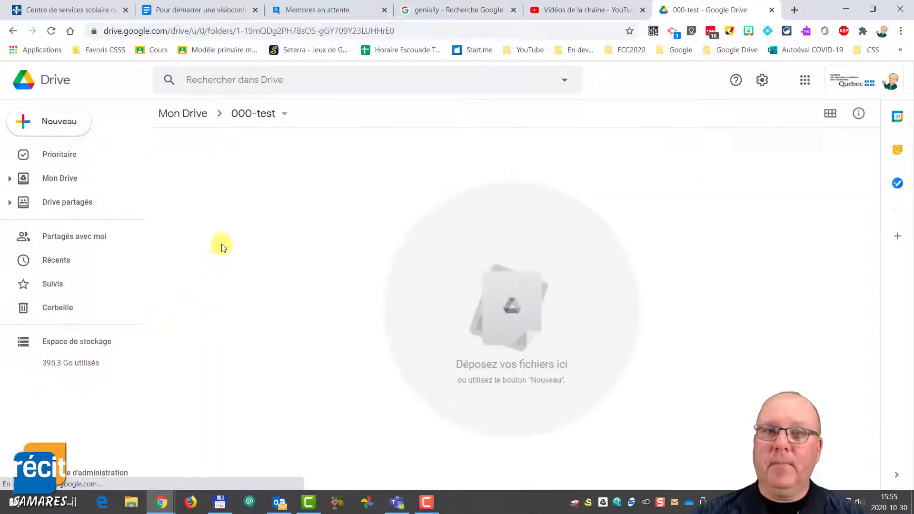
Create a new blank Google Forms form in the 000-test folder
left_click(55, 124)
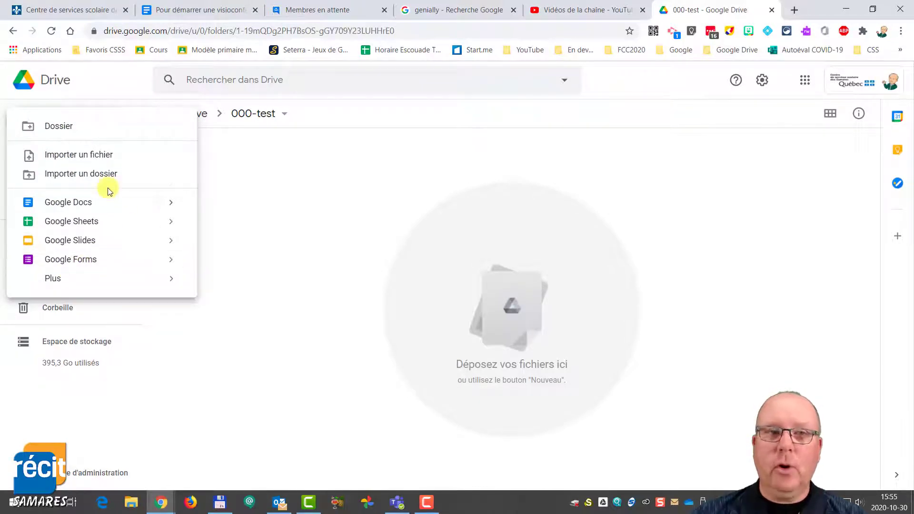
mouse_move(68, 280)
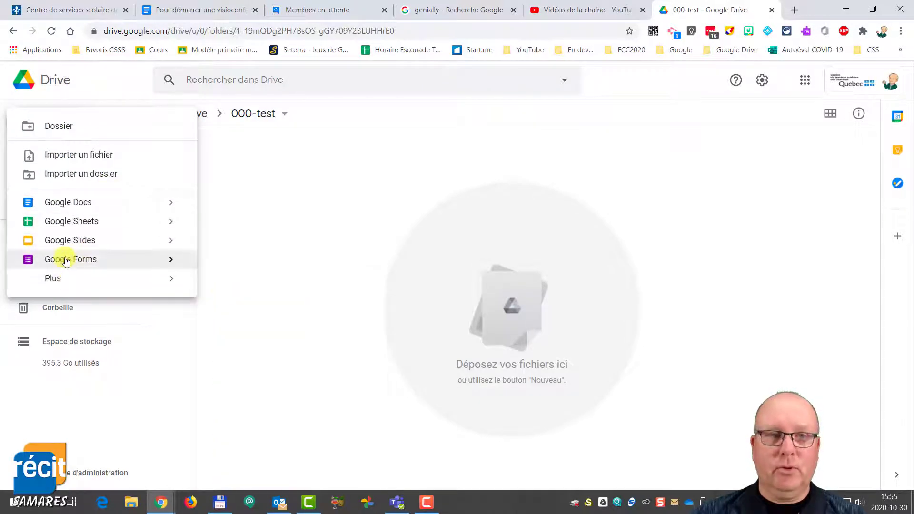
left_click(65, 258)
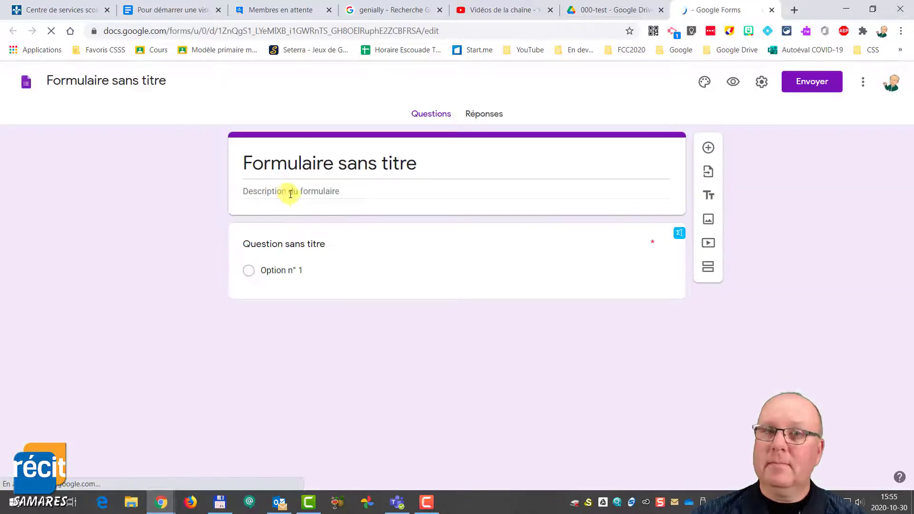
Title the form "Rencontre de parents 2020-21" and give the form file the same name
left_click(384, 163)
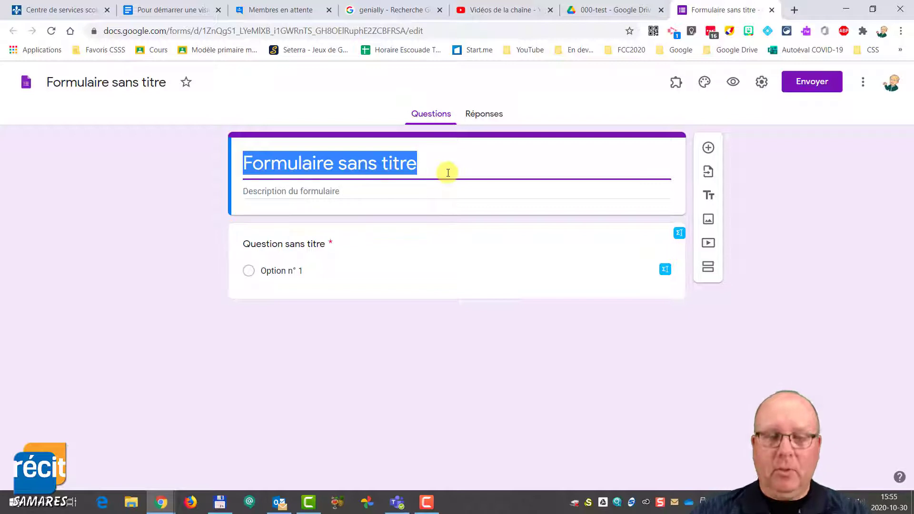
type("Renc")
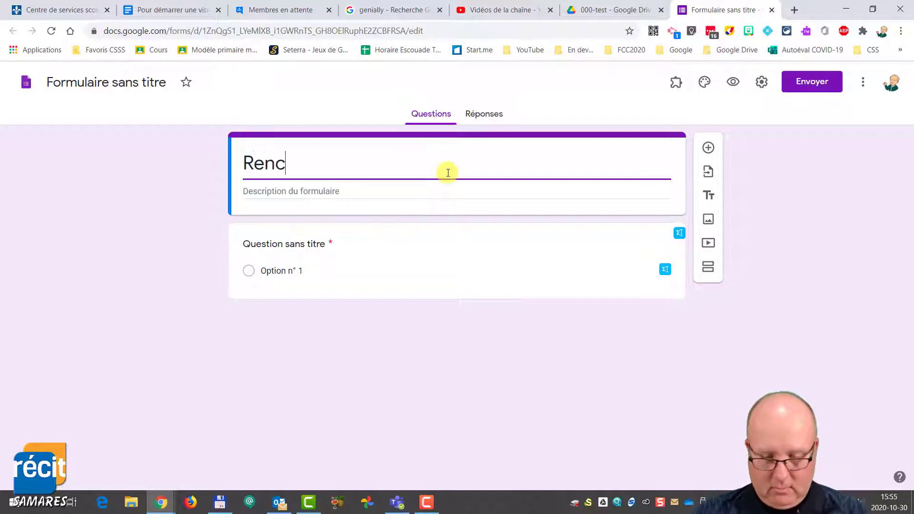
type("ontre de pare")
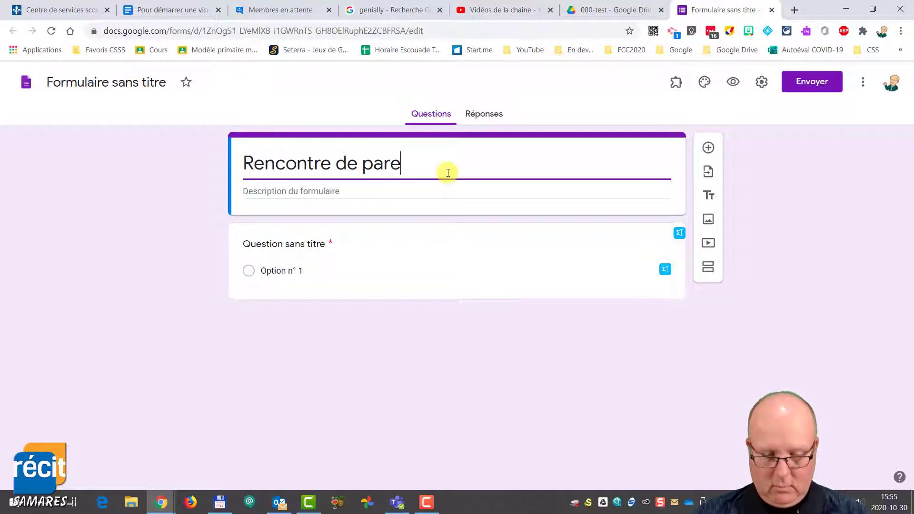
type("nts 2020-21")
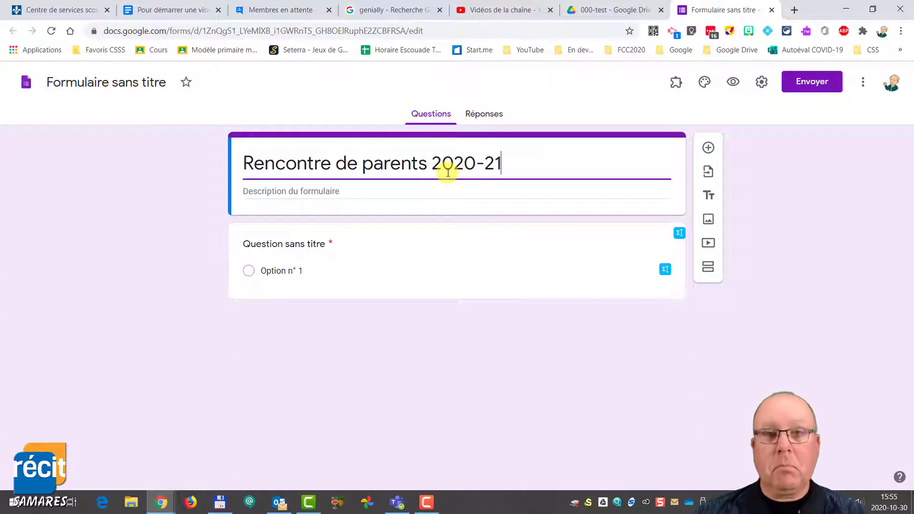
left_click(70, 83)
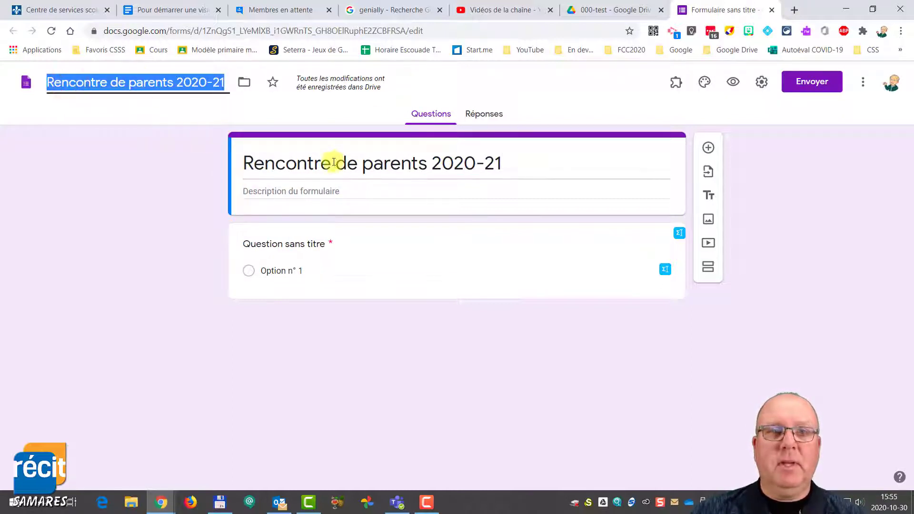
Set the first question to "Votre nom (complet)" with the answer type Réponse courte
left_click(283, 243)
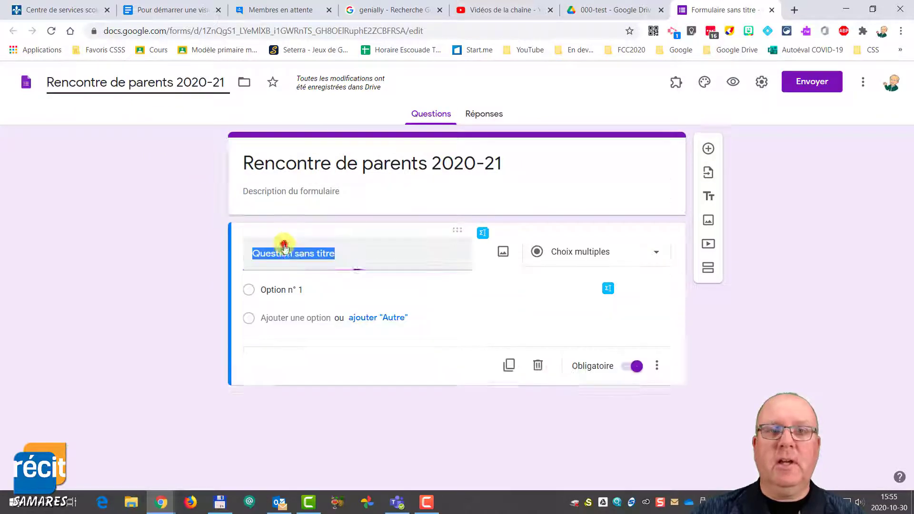
type("V")
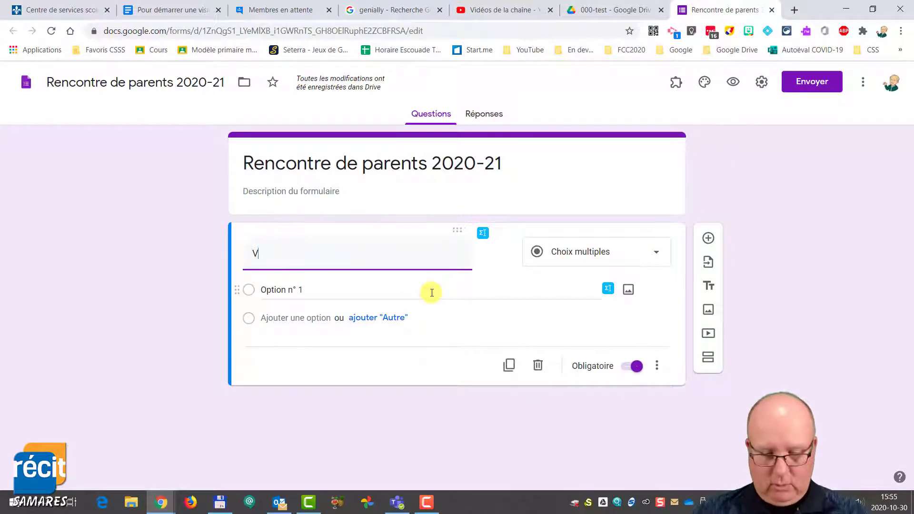
type("otre nom (")
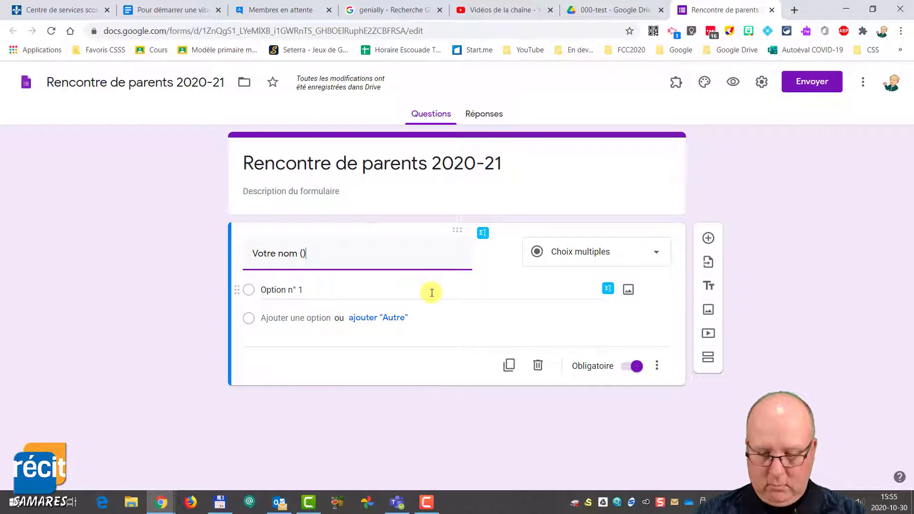
type("complet")
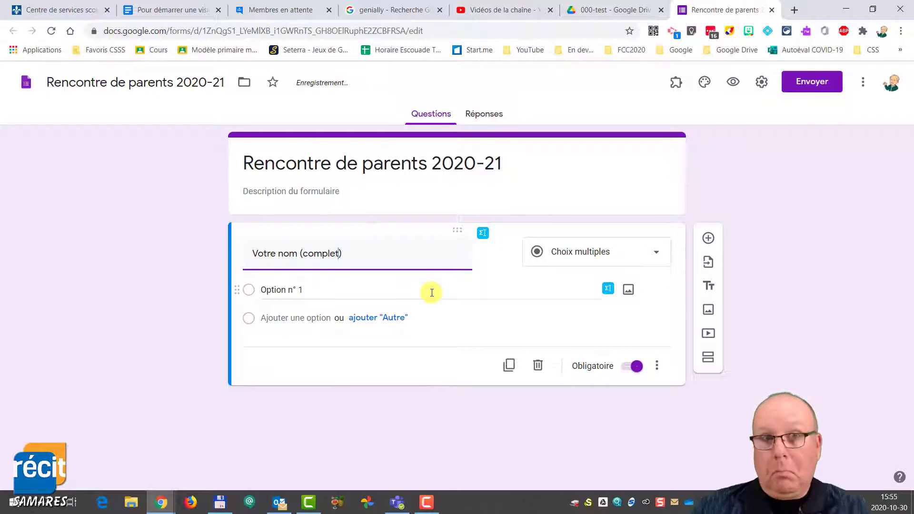
left_click(573, 254)
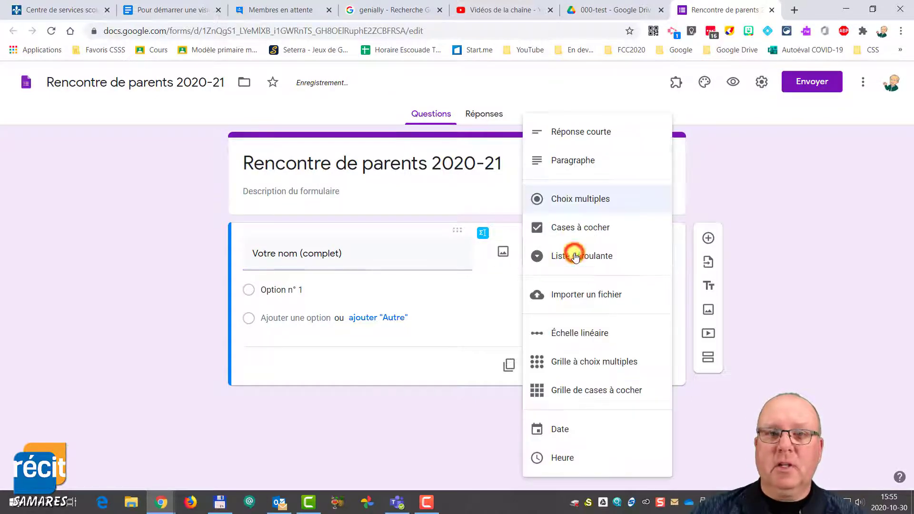
left_click(565, 128)
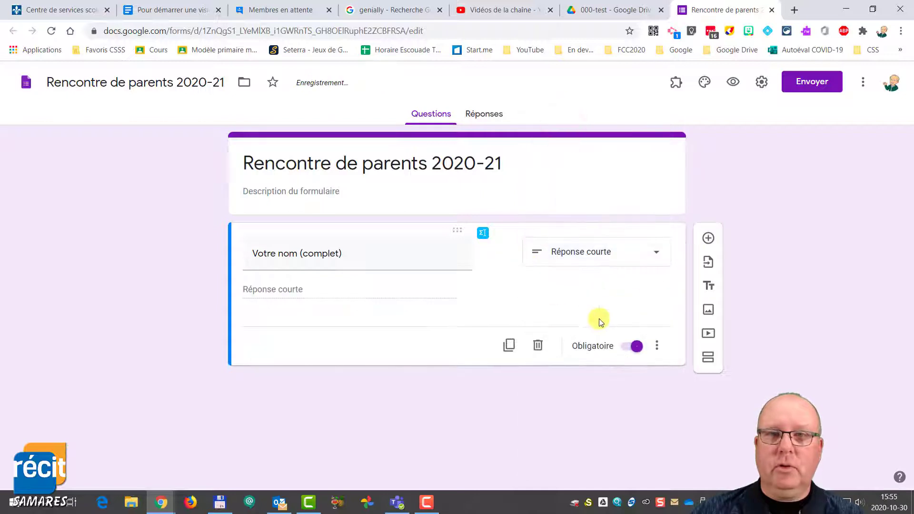
Add a second question, "Nom de votre enfant", with the answer type Réponse courte
left_click(709, 239)
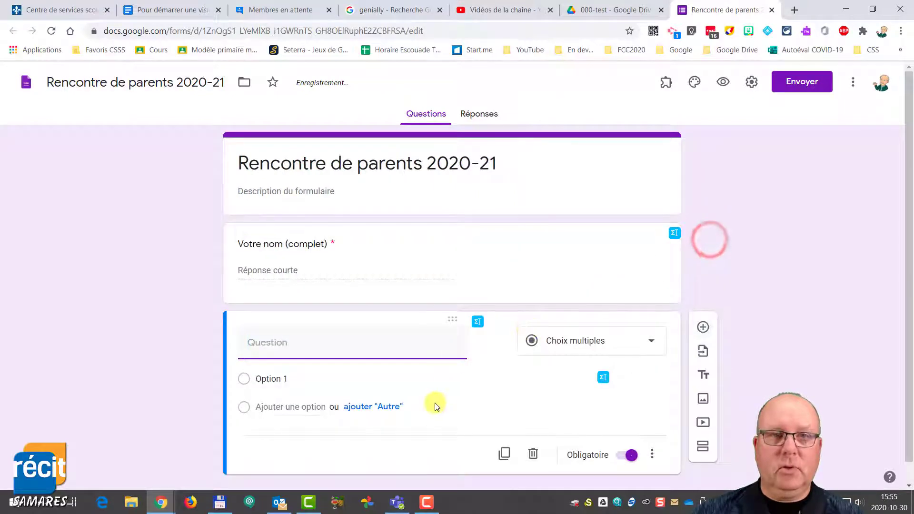
type("Nom de votr eenfant")
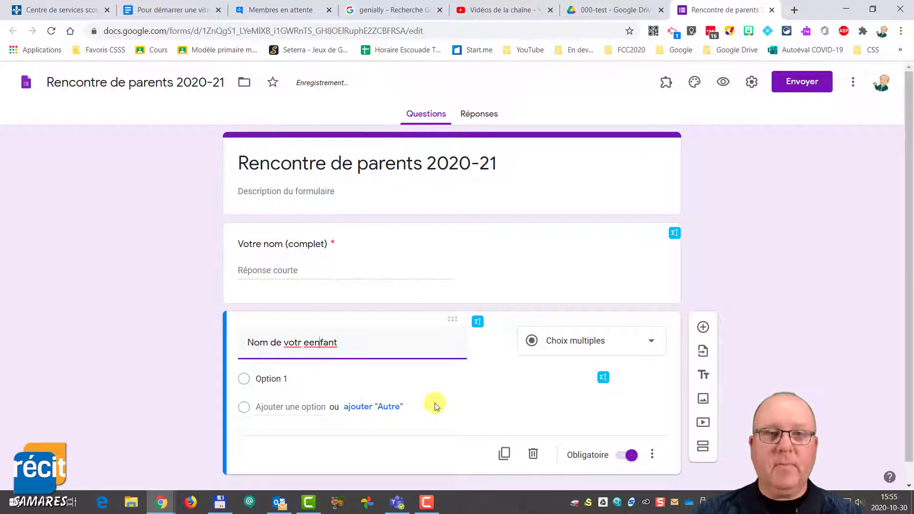
key("Left")
key("Left")
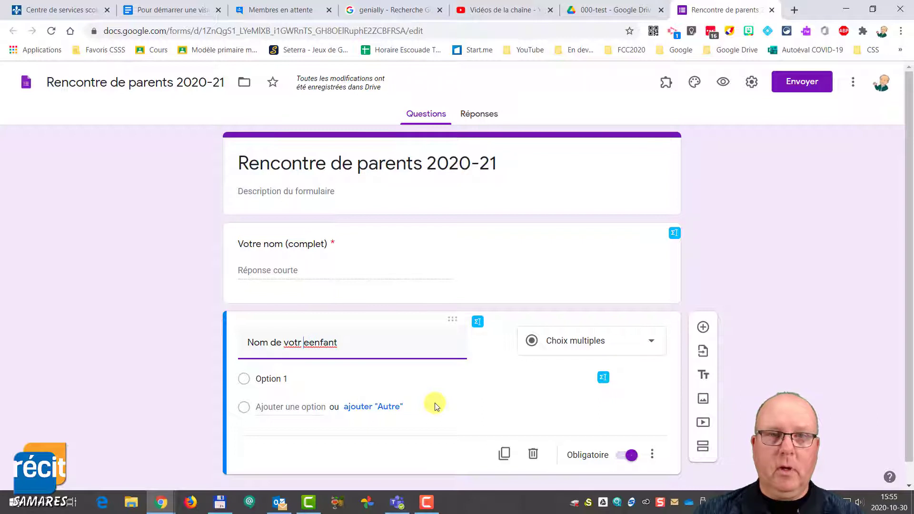
key("BackSpace")
key("Right")
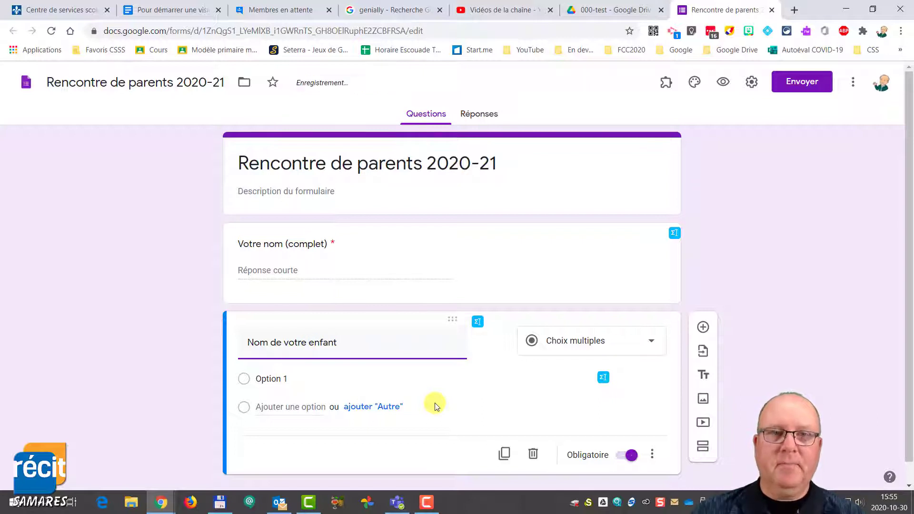
left_click(555, 344)
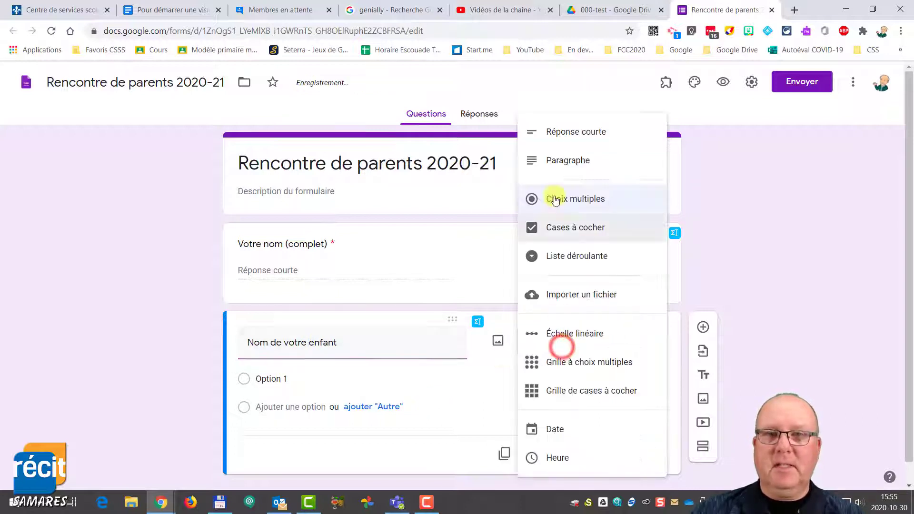
left_click(577, 128)
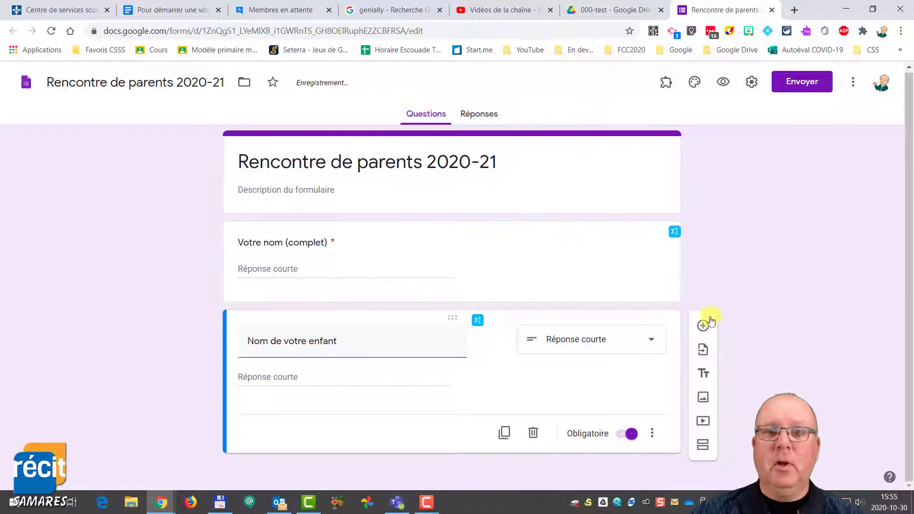
Add a third question titled "Plage horaire désirée" below the child's name question
left_click(703, 326)
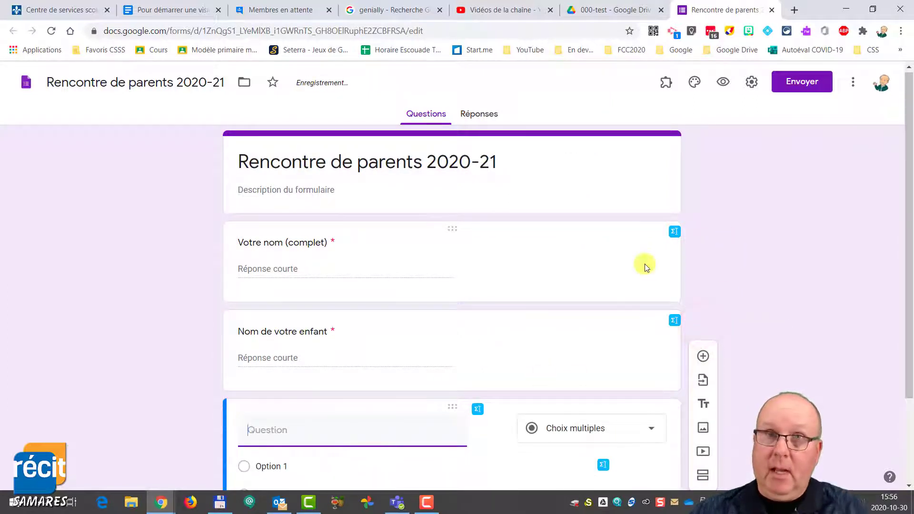
type("Plage ")
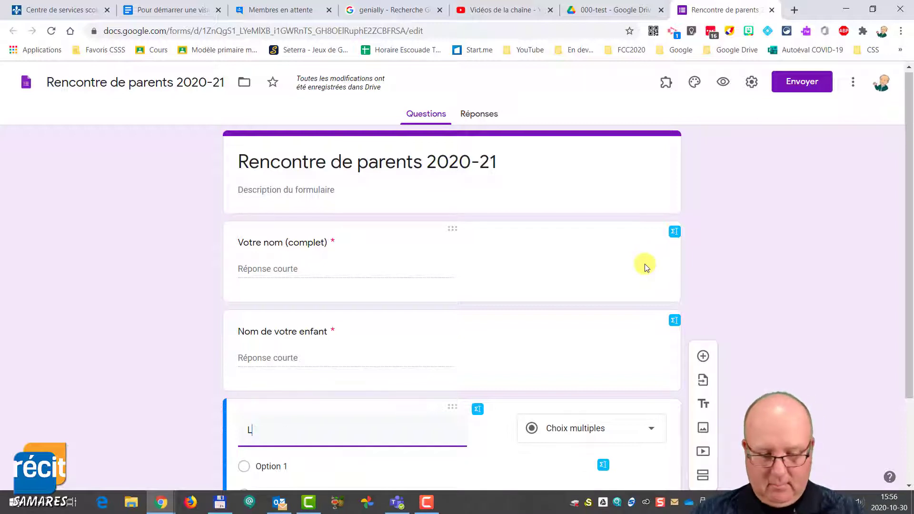
type("ho")
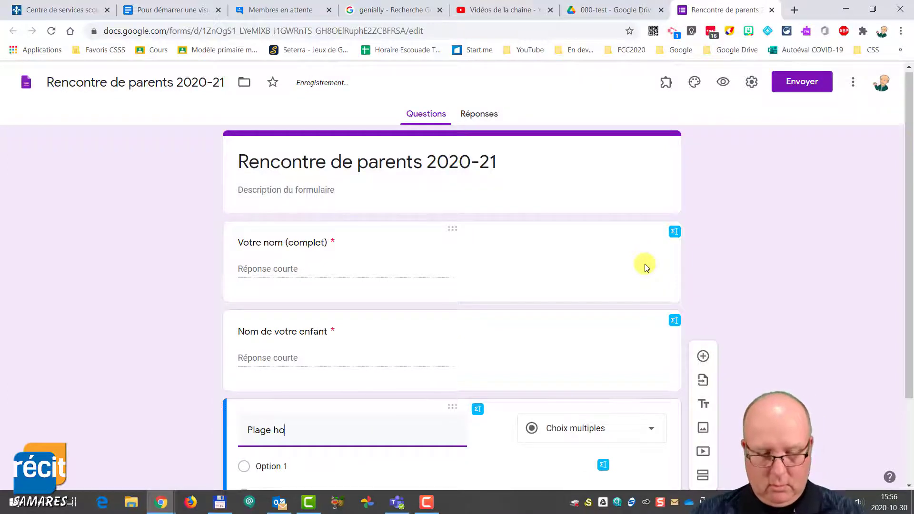
type("raire dési")
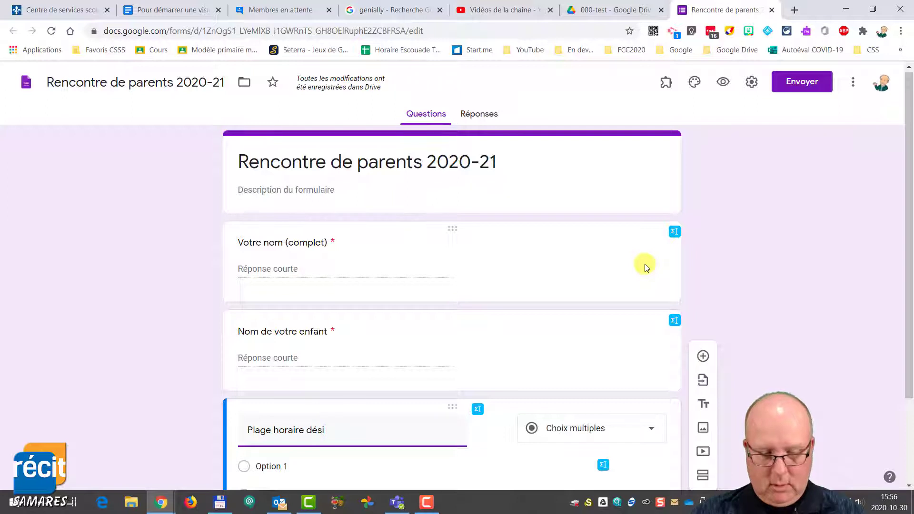
type("rée")
Set the first choice of the "Plage horaire désirée" question to "10h00 à 10h15"
scroll(633, 296, "down", 2)
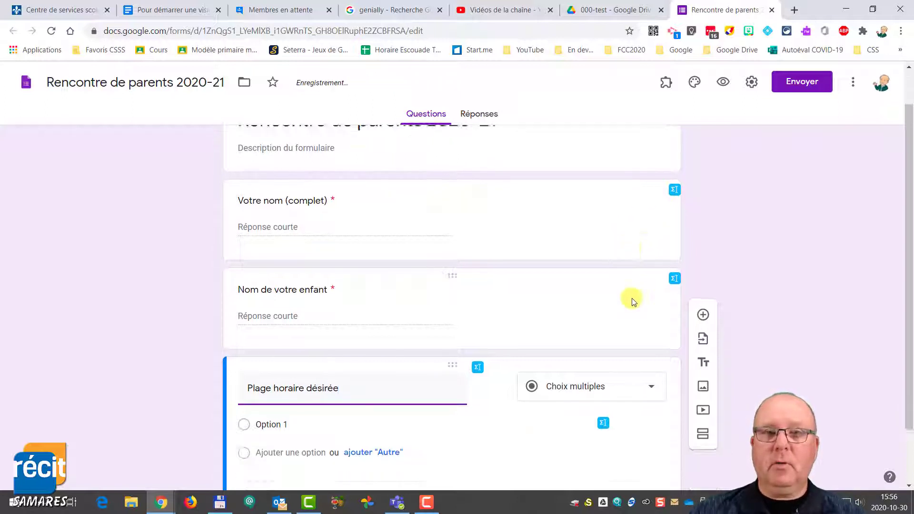
left_click(286, 357)
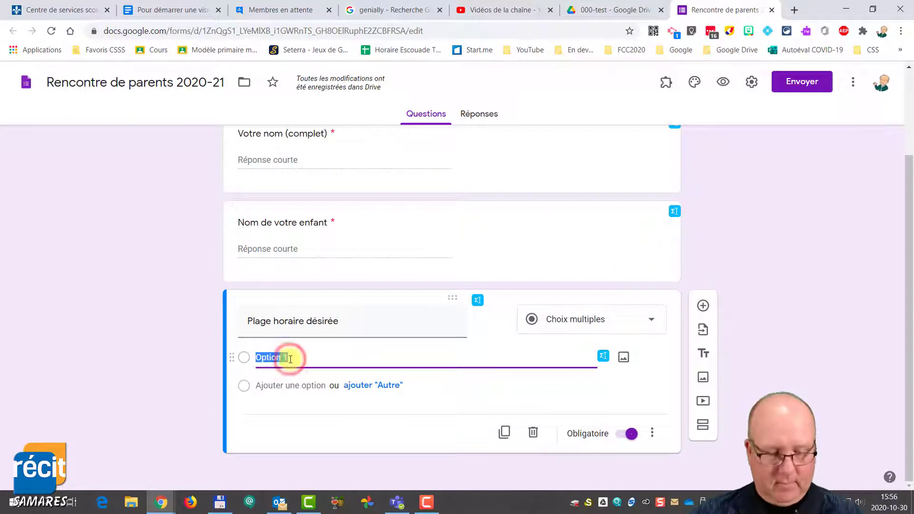
type("10")
type("h15")
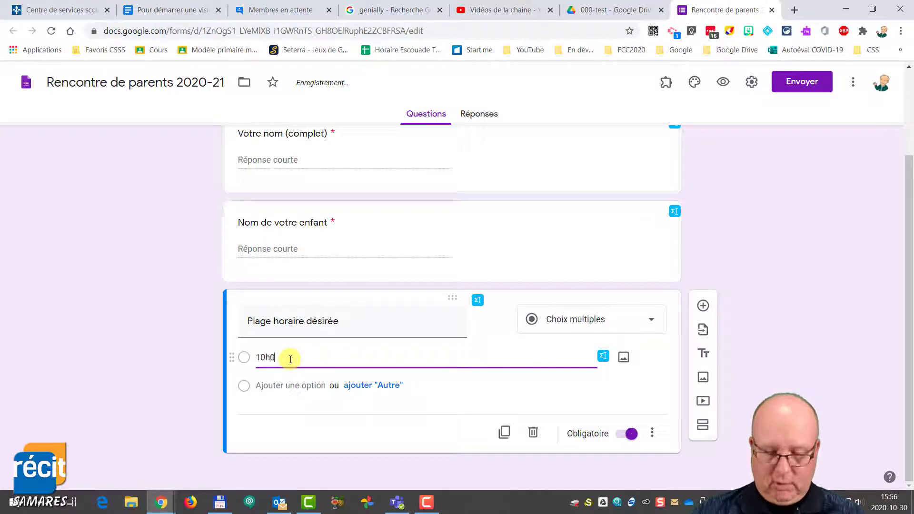
type(" à")
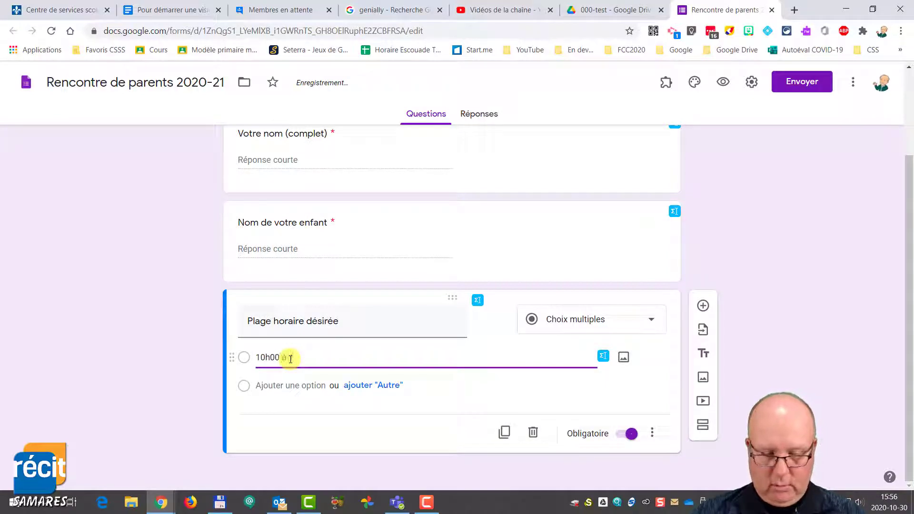
Add a second choice, "10h15 à 10h30", to the "Plage horaire désirée" question
key("Tab")
key("Tab")
key("Tab")
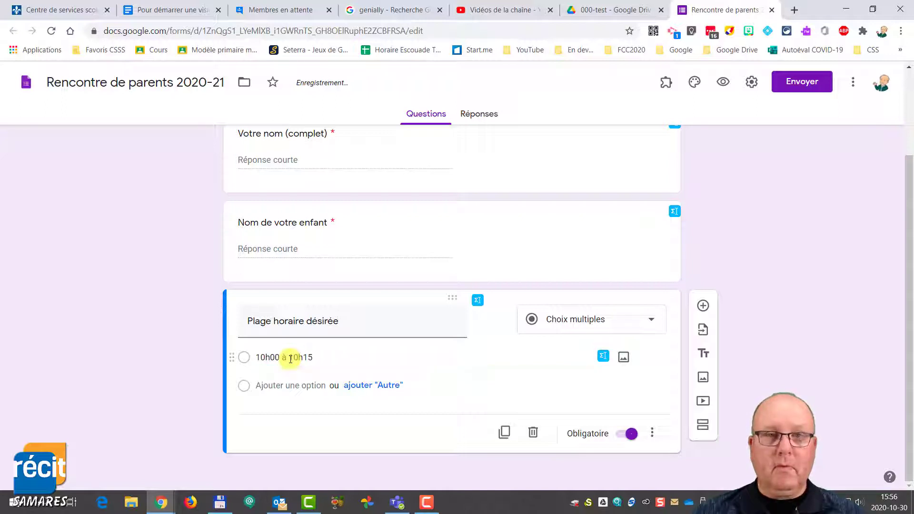
type("1")
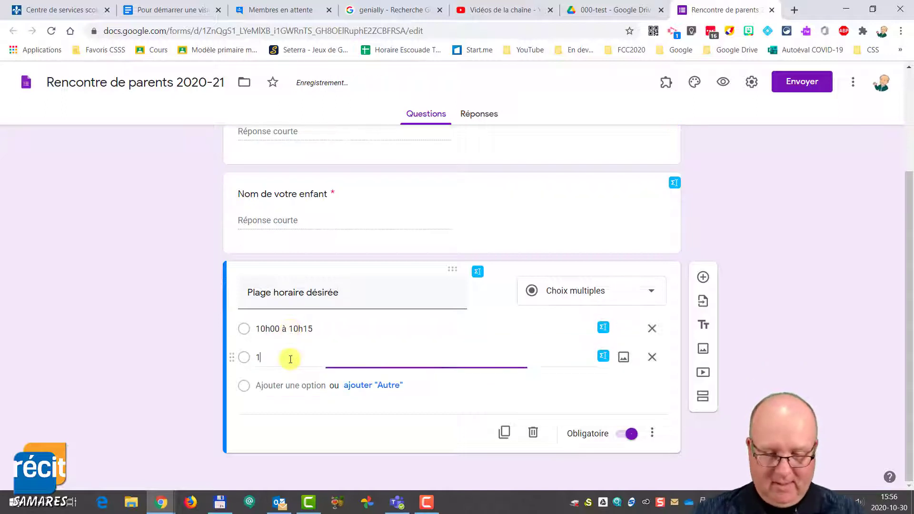
type("0115")
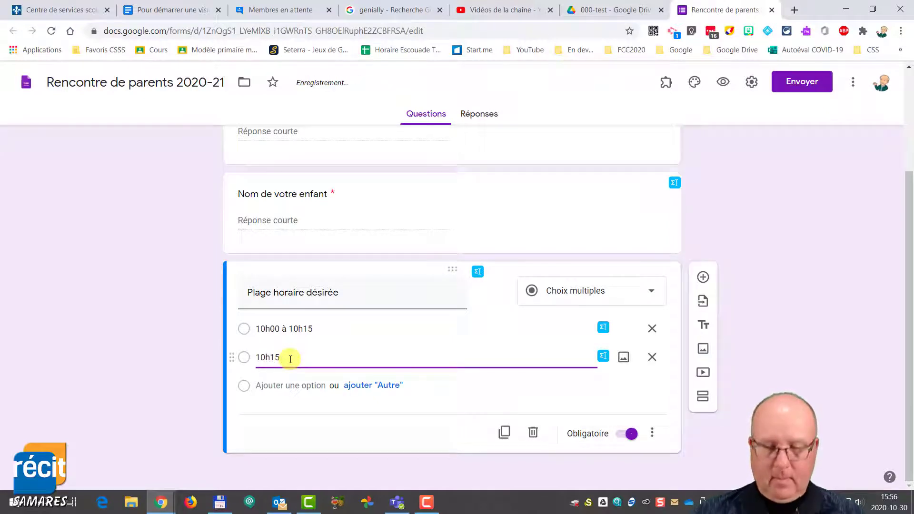
type(" `")
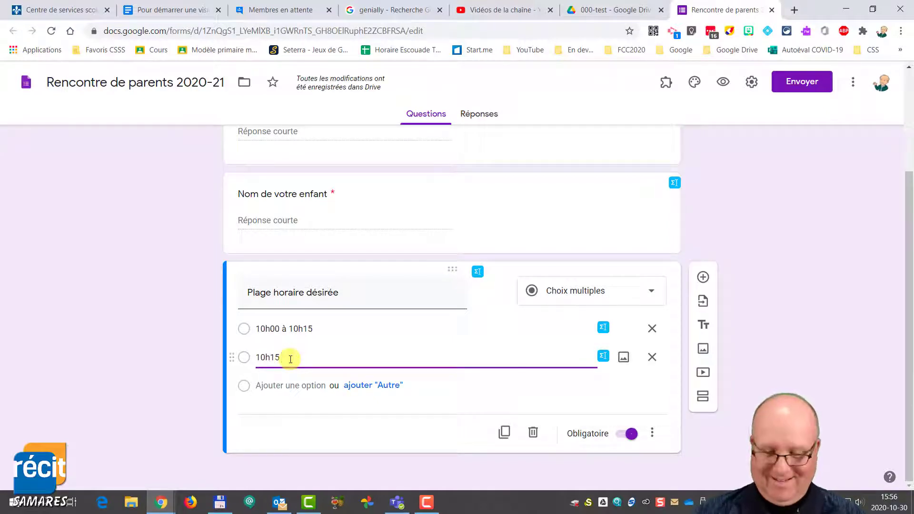
type("a 10")
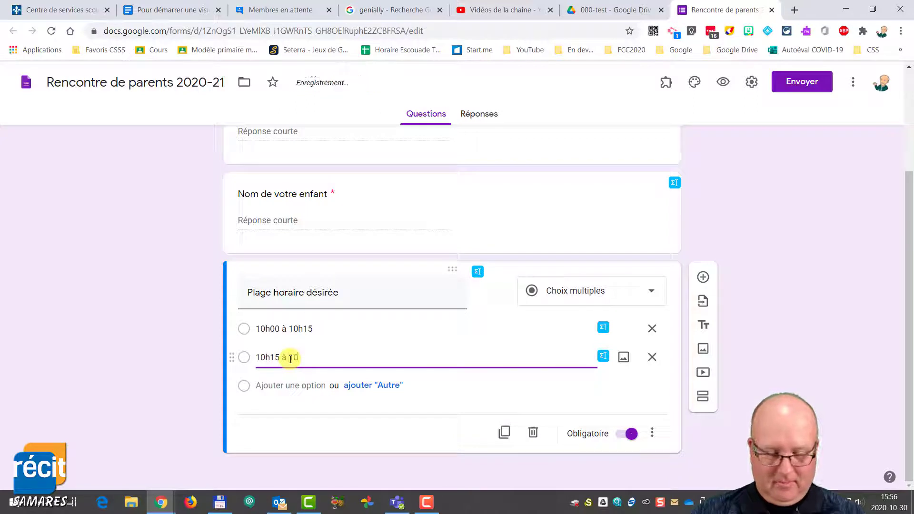
type("h30")
Add a third choice, "13h30 à 10h45", to the "Plage horaire désirée" question
key("Tab")
key("Tab")
key("Tab")
key("Tab")
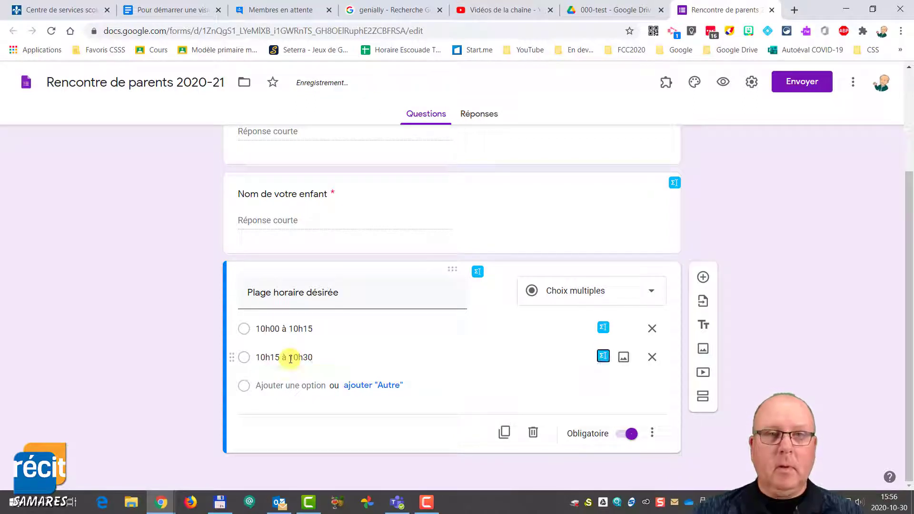
type("13h30 à 10h45")
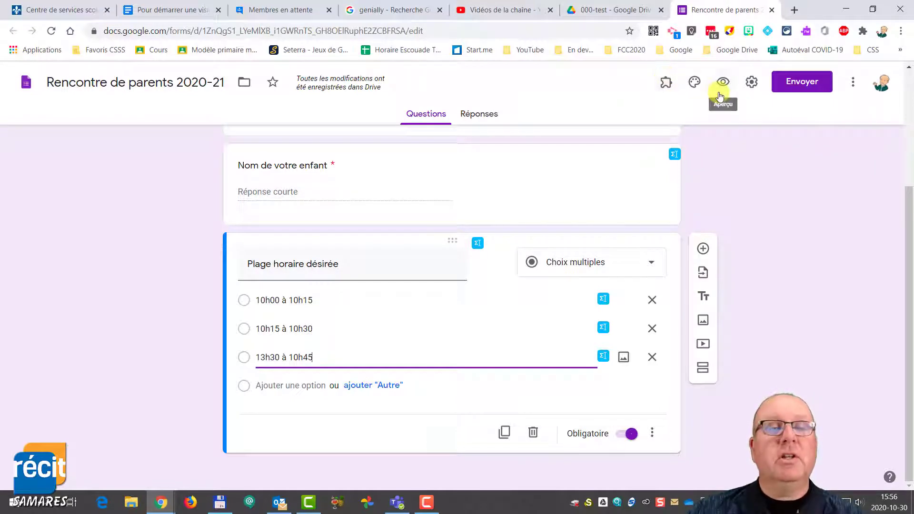
Search the Forms add-on marketplace for "choice" and open the details page of Choice Eliminator Lite
left_click(667, 86)
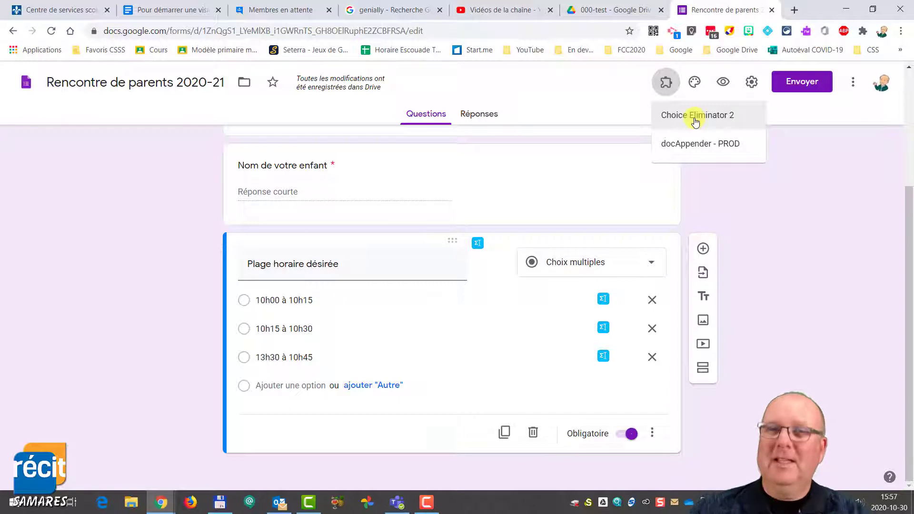
left_click(855, 86)
left_click(853, 85)
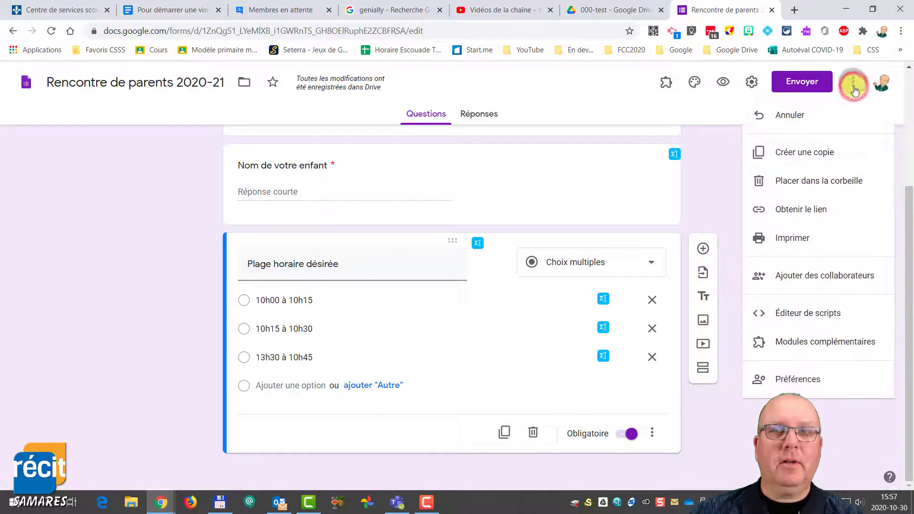
left_click(831, 343)
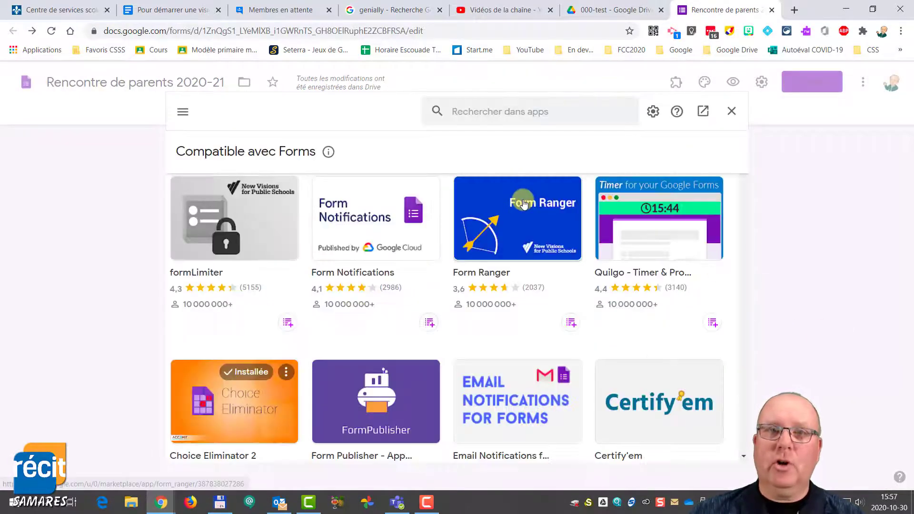
left_click(524, 111)
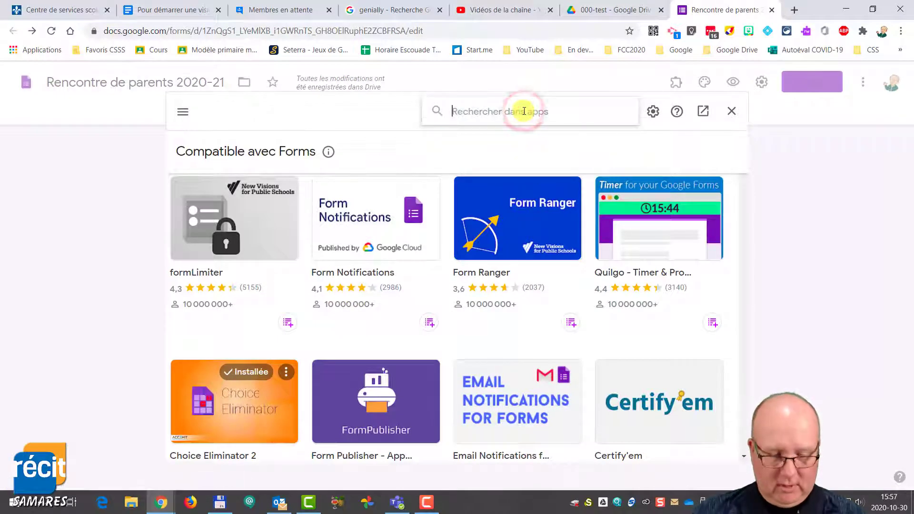
type("choice")
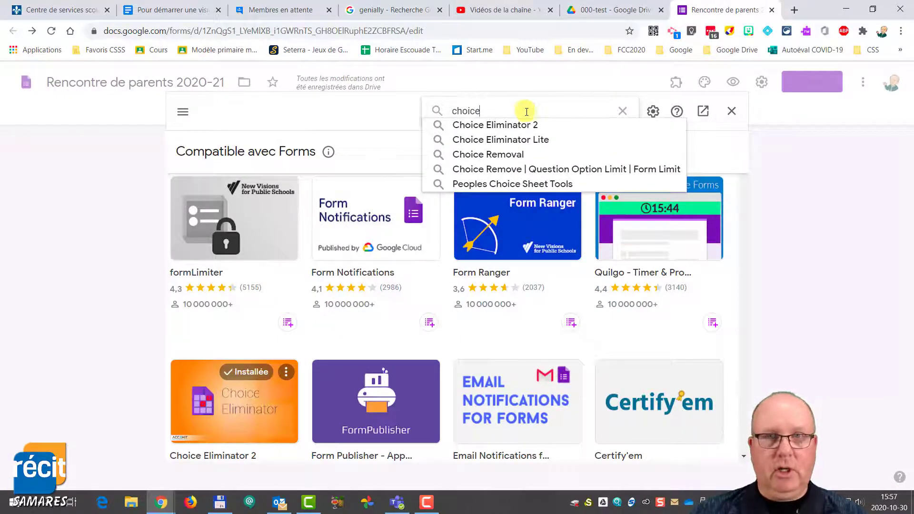
left_click(534, 139)
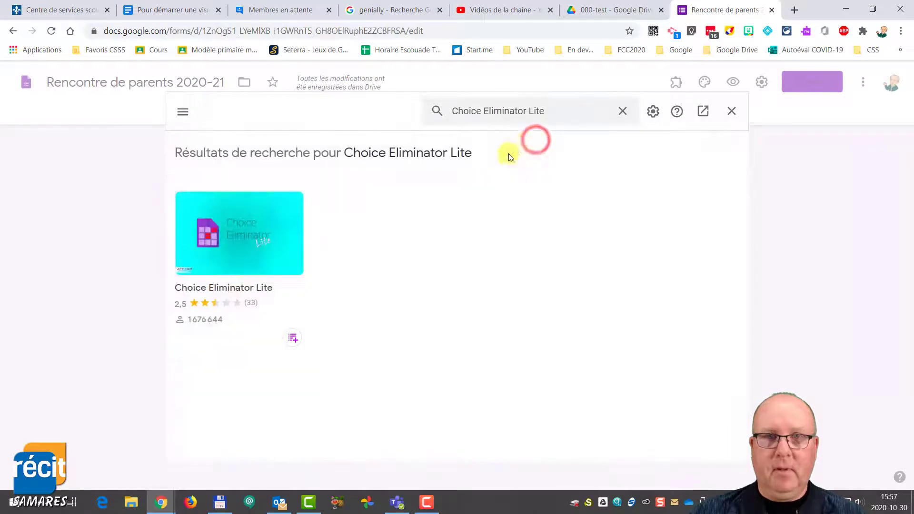
left_click(232, 242)
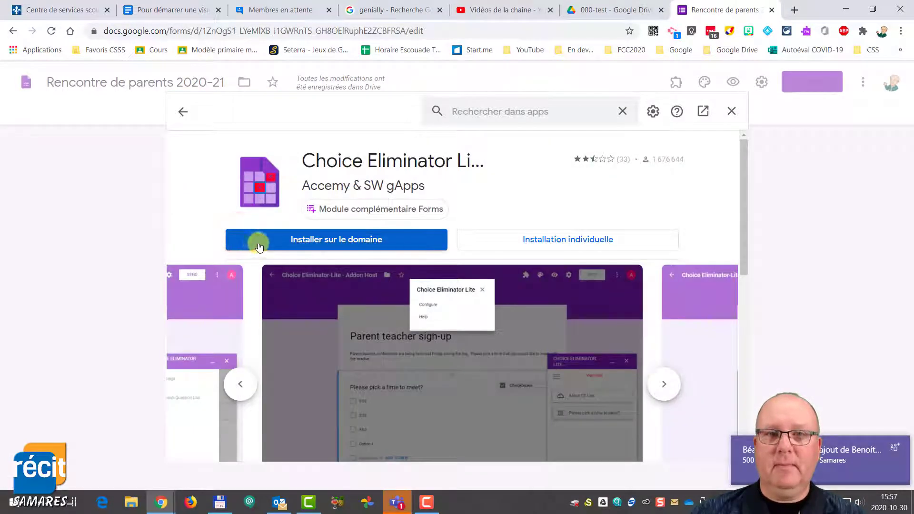
Install Choice Eliminator Lite individually, granting it access to the Google account, and return to the form
left_click(588, 241)
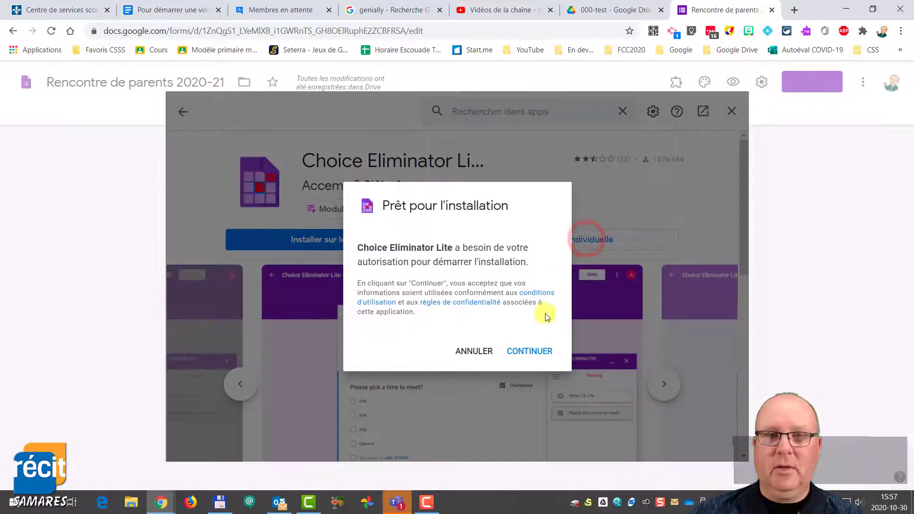
left_click(532, 353)
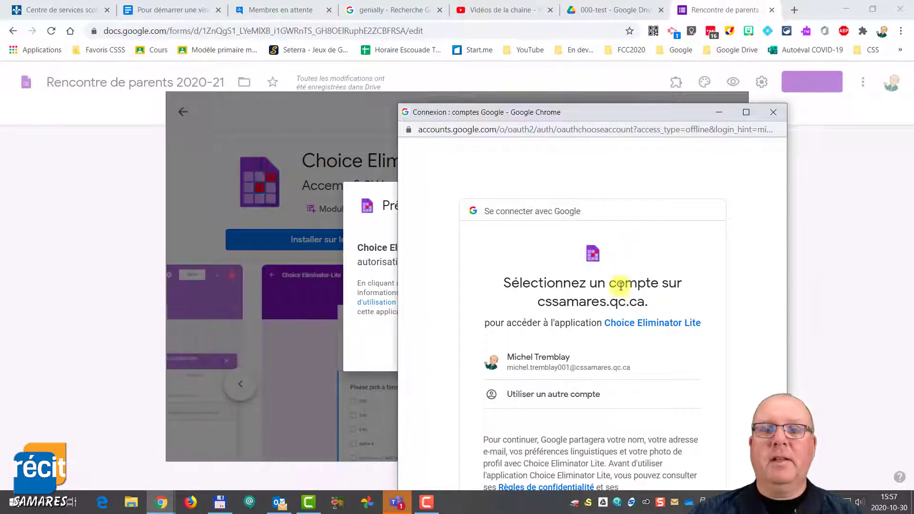
left_click(527, 364)
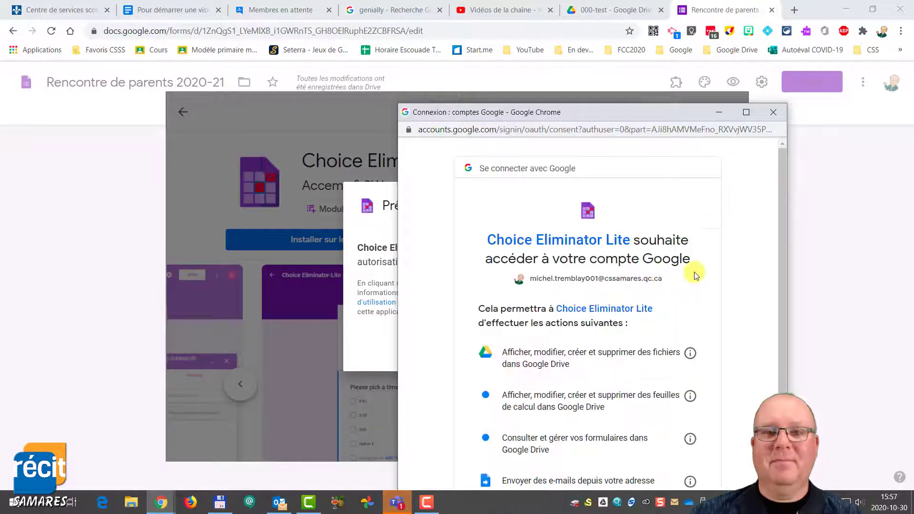
scroll(694, 275, "down", 5)
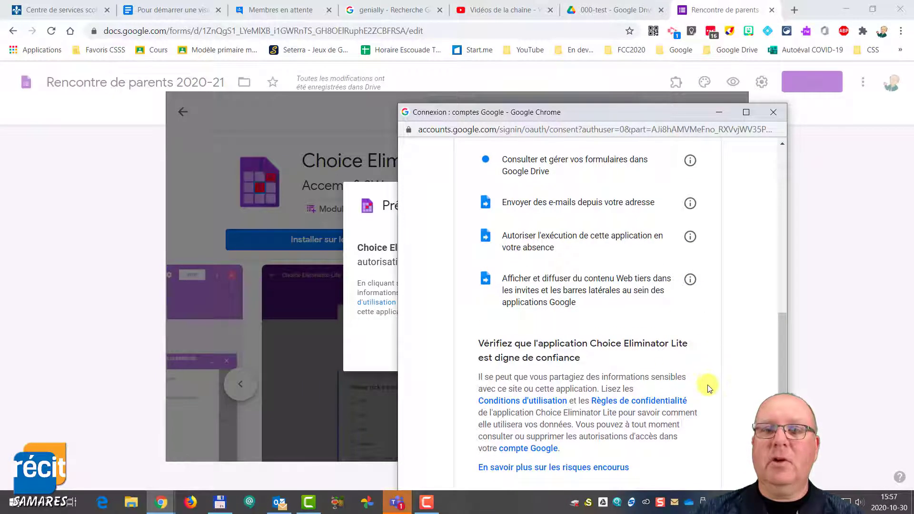
left_click_drag(696, 111, 608, 10)
left_click(576, 398)
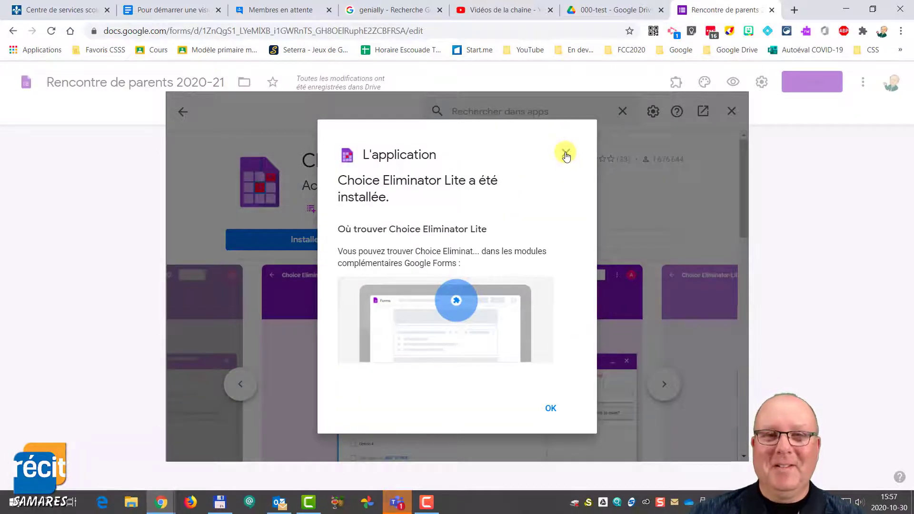
left_click(566, 153)
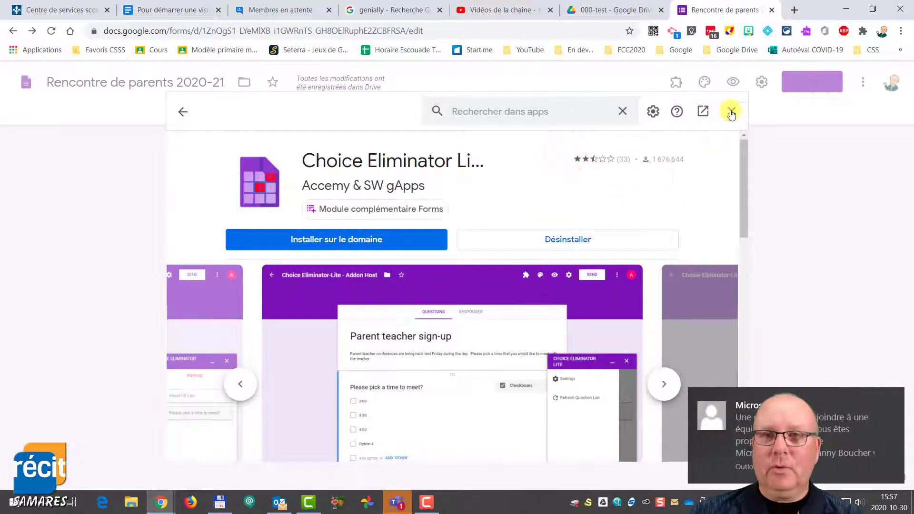
left_click(732, 112)
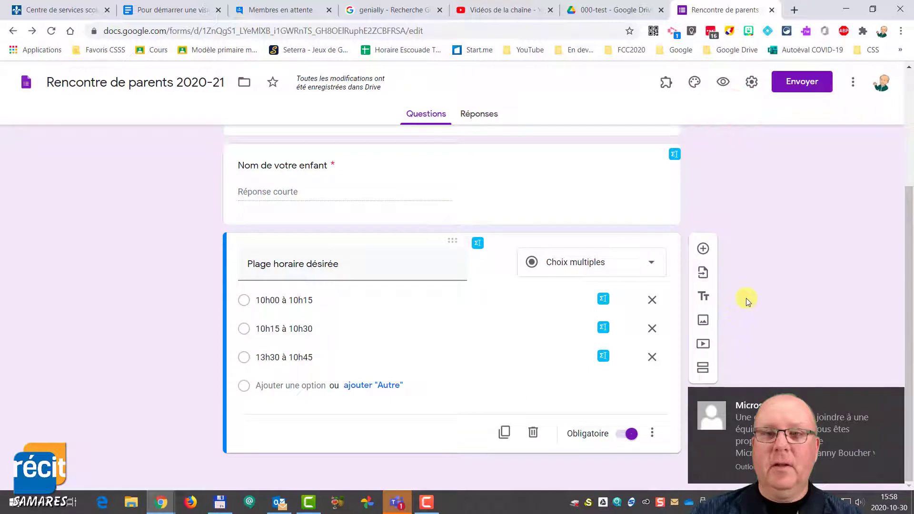
left_click(894, 400)
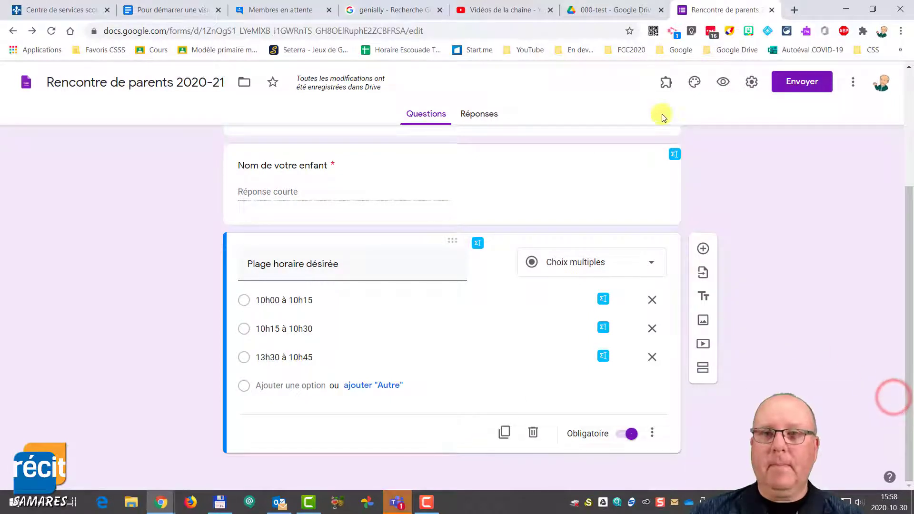
Open the Choice Eliminator Lite configuration for the form and dismiss the author's note
left_click(667, 85)
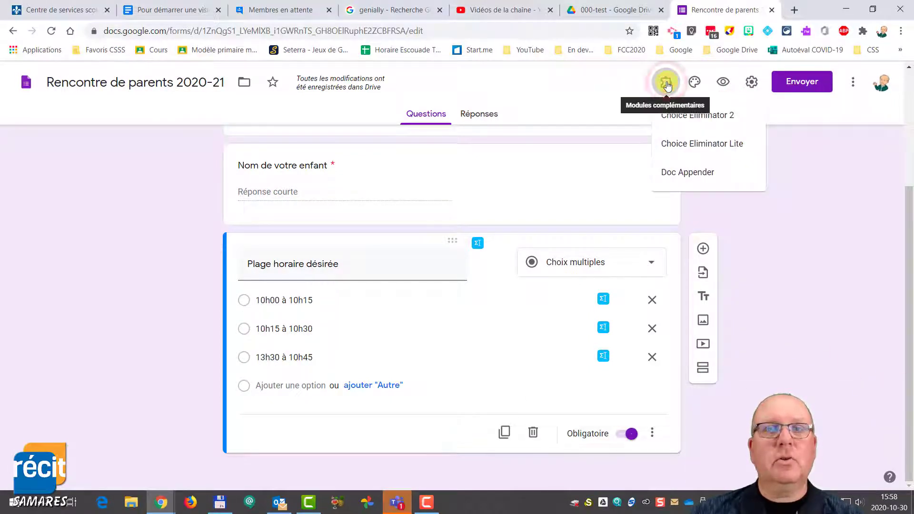
left_click(693, 146)
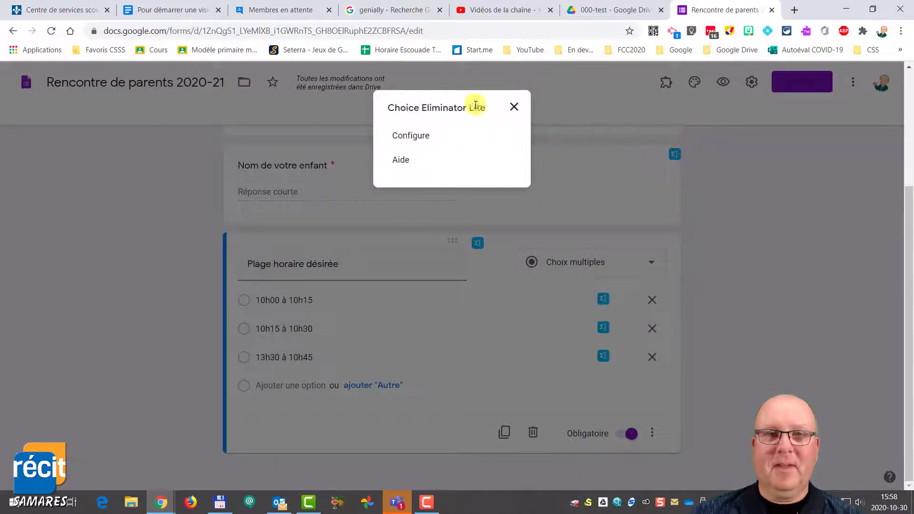
left_click(418, 137)
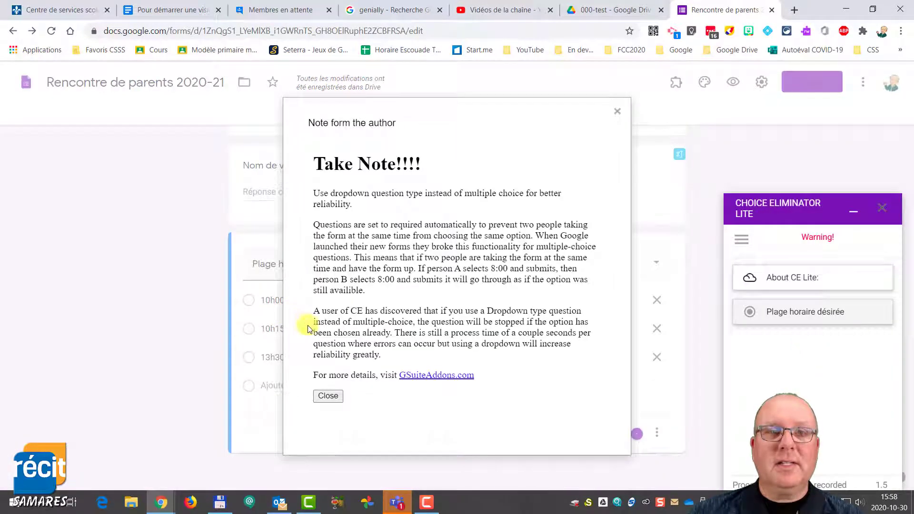
left_click(328, 396)
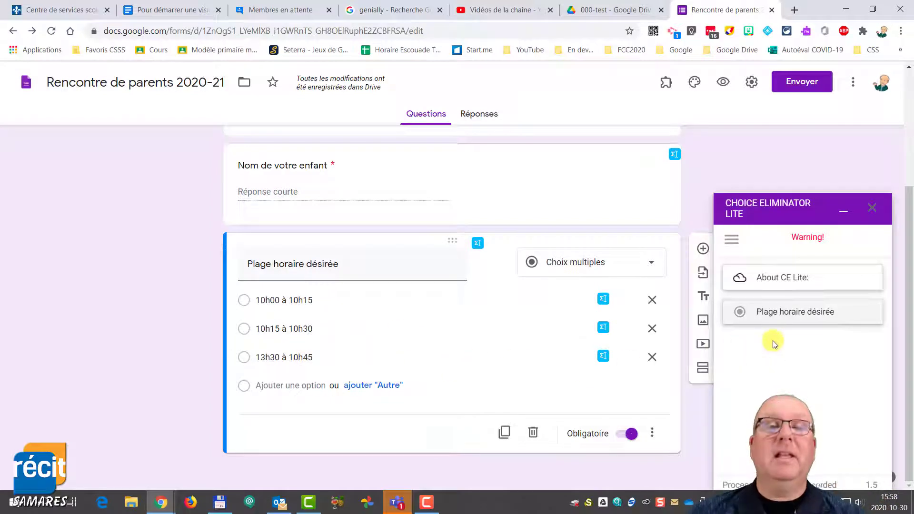
Enable Eliminate Choices for the "Plage horaire désirée" question and minimize the add-on window
left_click(784, 316)
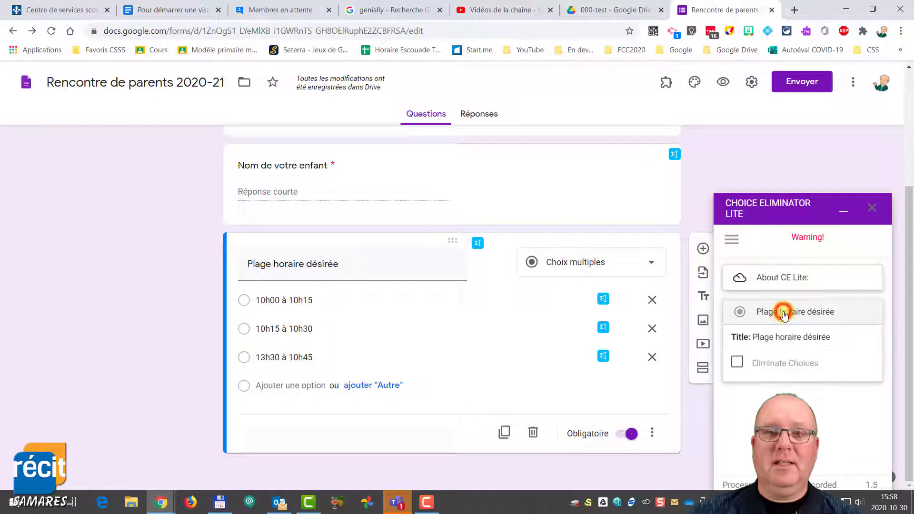
left_click(737, 364)
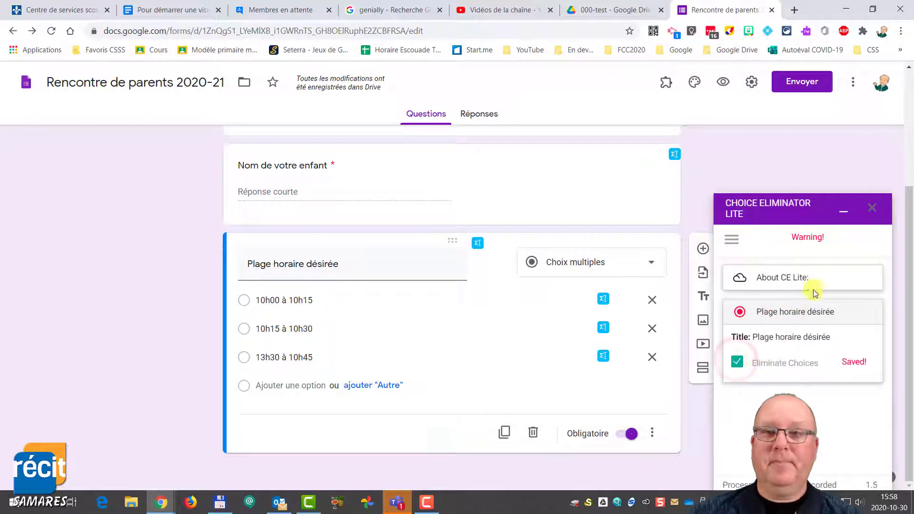
left_click(842, 210)
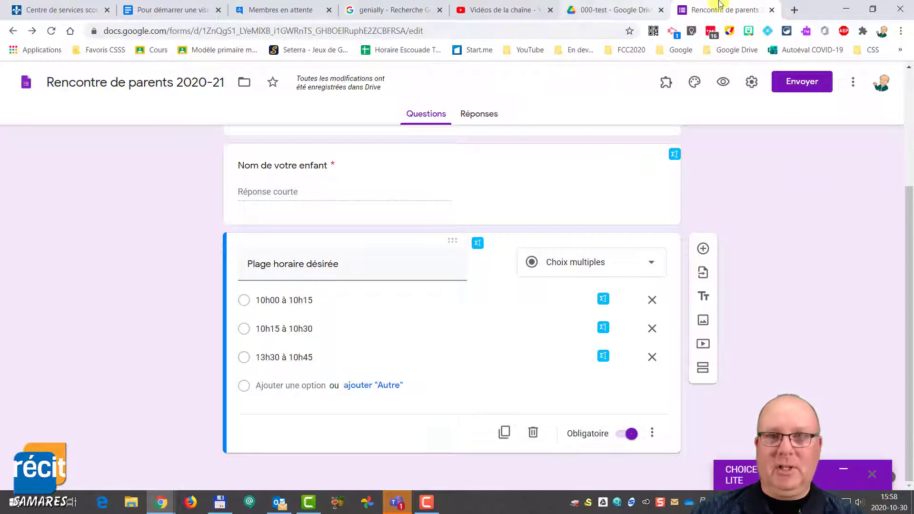
Close the form and make a copy of "Rencontre de parents 2020-21" in the 000-test Drive folder
left_click(772, 10)
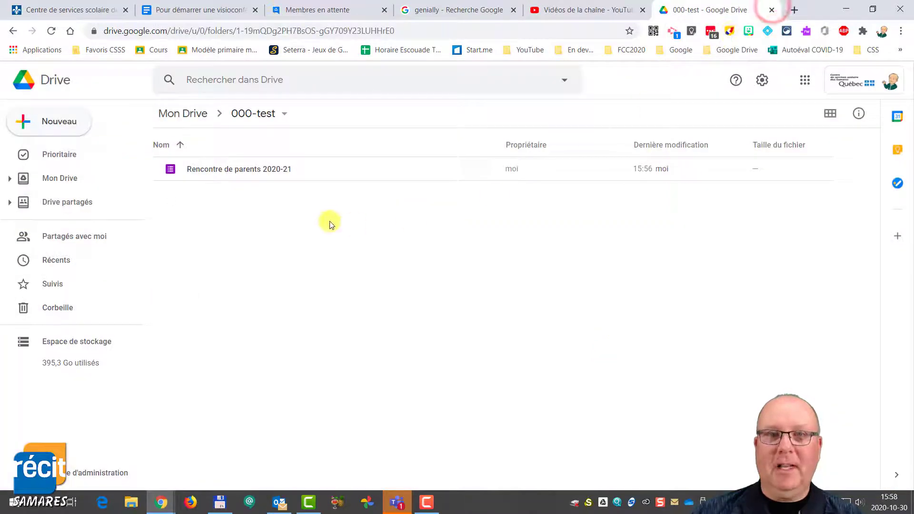
left_click(236, 170)
right_click(236, 170)
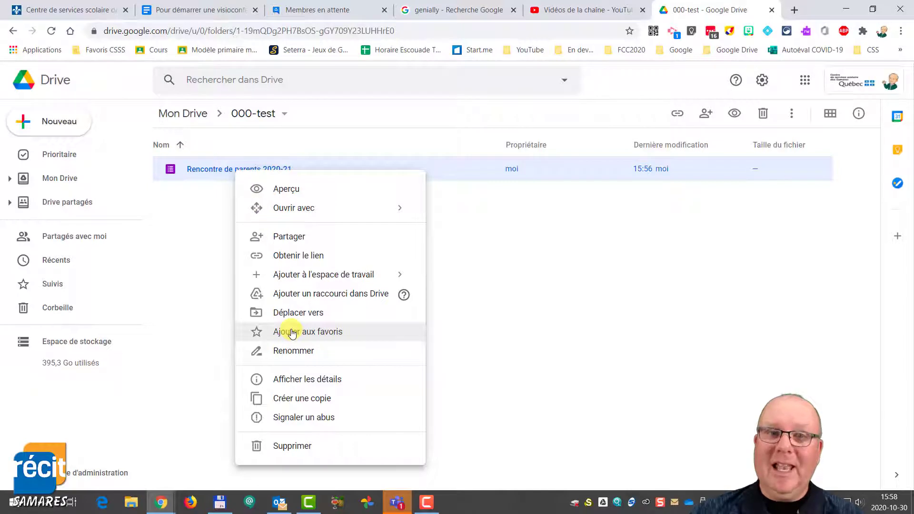
mouse_move(296, 280)
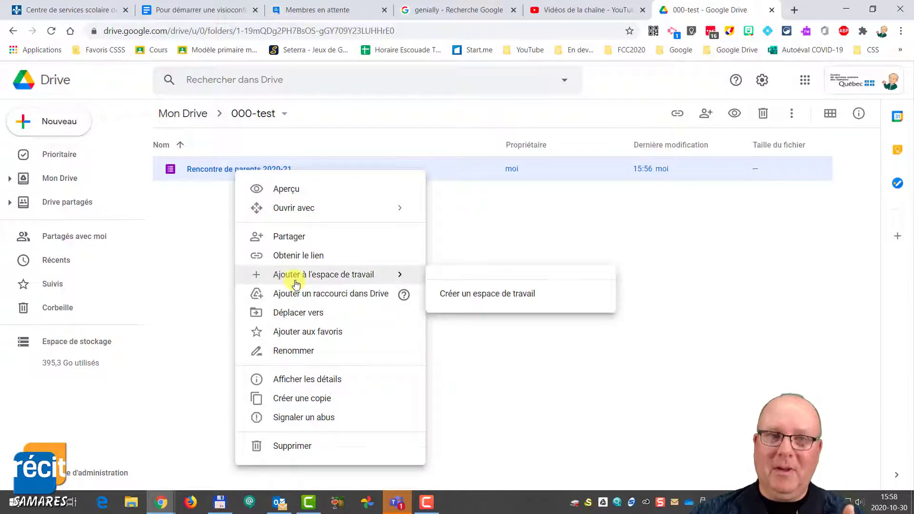
left_click(333, 398)
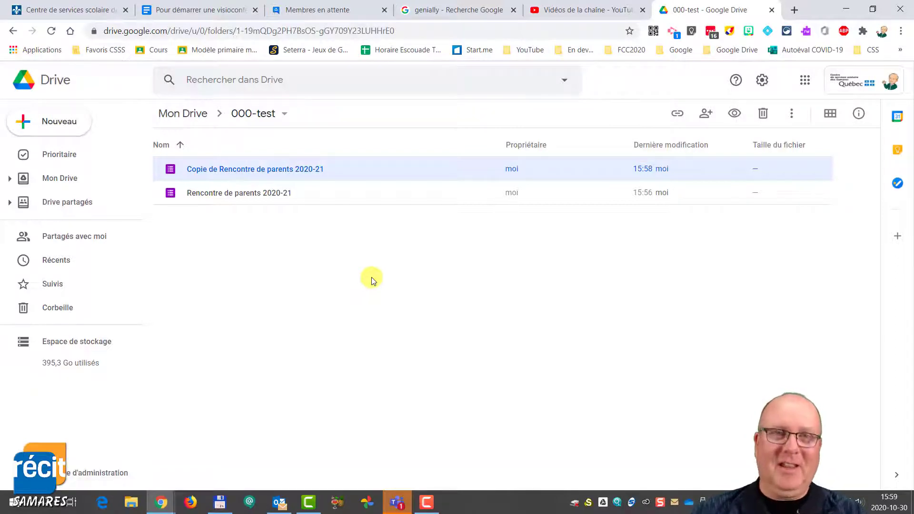
Open the original "Rencontre de parents 2020-21" form, view its sharing link with URL shortening enabled, and cancel sending
double_click(230, 194)
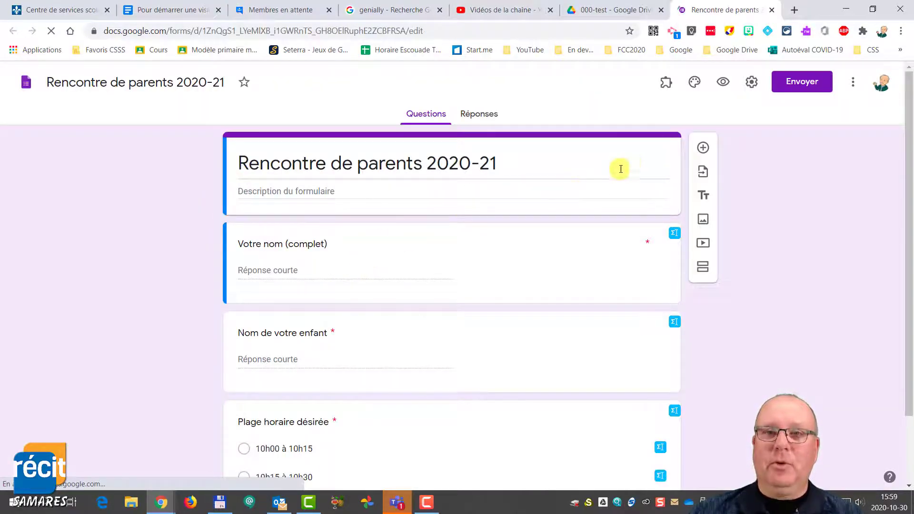
left_click(797, 85)
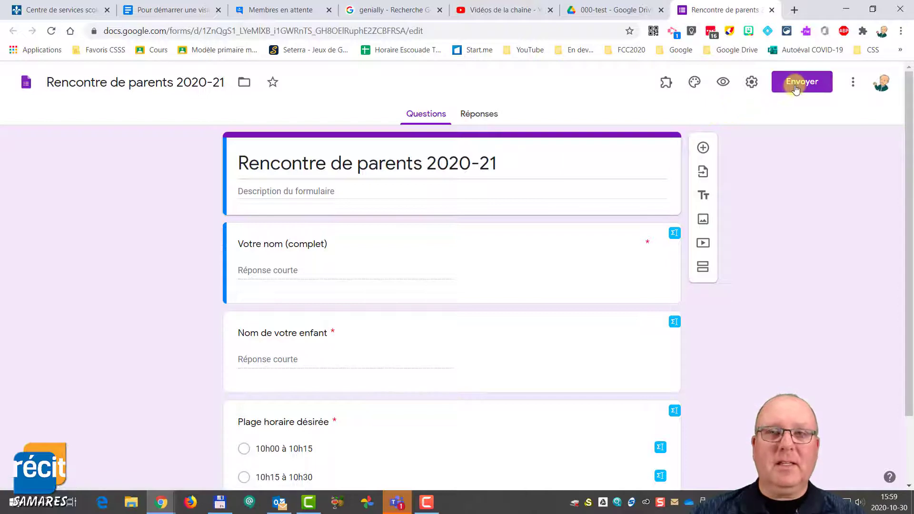
left_click(415, 170)
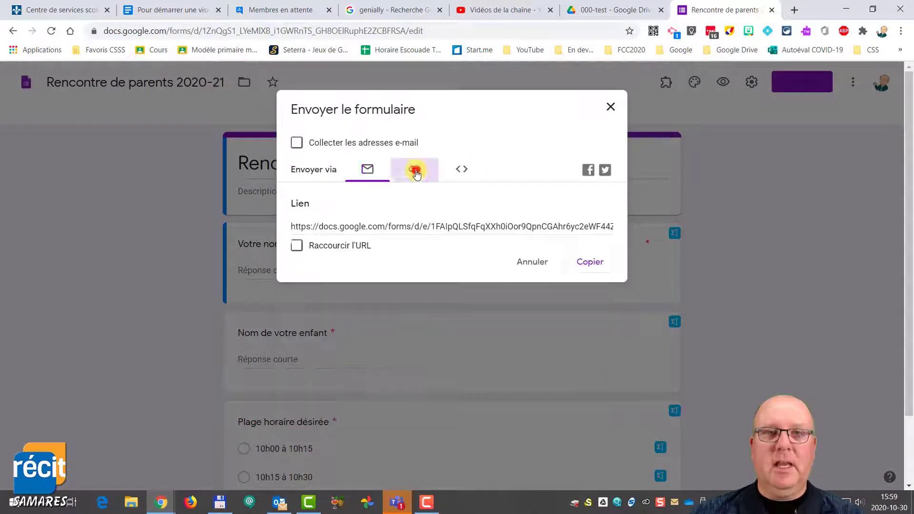
left_click(333, 245)
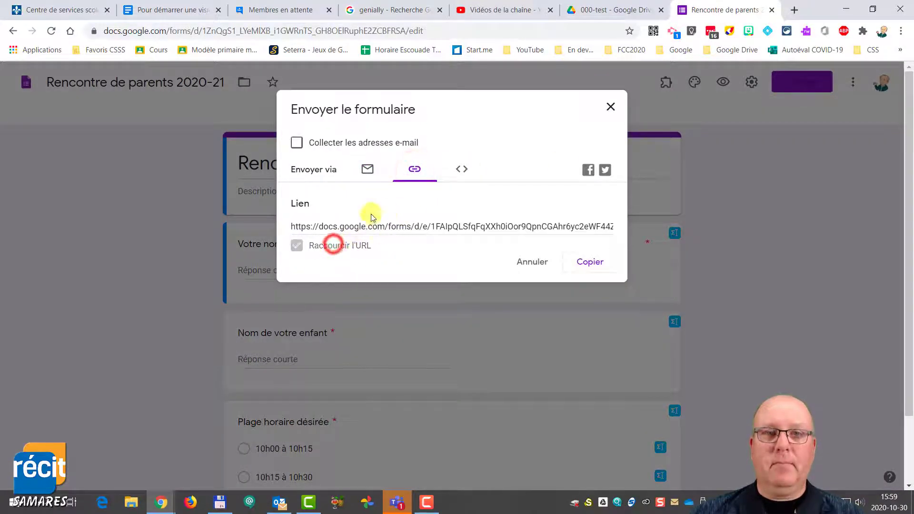
left_click(533, 261)
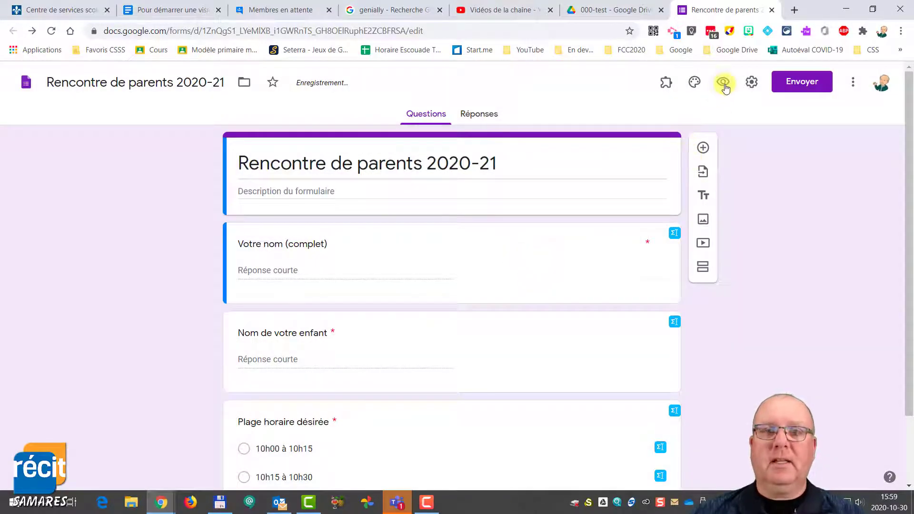
Preview the form and submit a test response with the parent's name, the child's name and the 10h00 à 10h15 slot
left_click(723, 83)
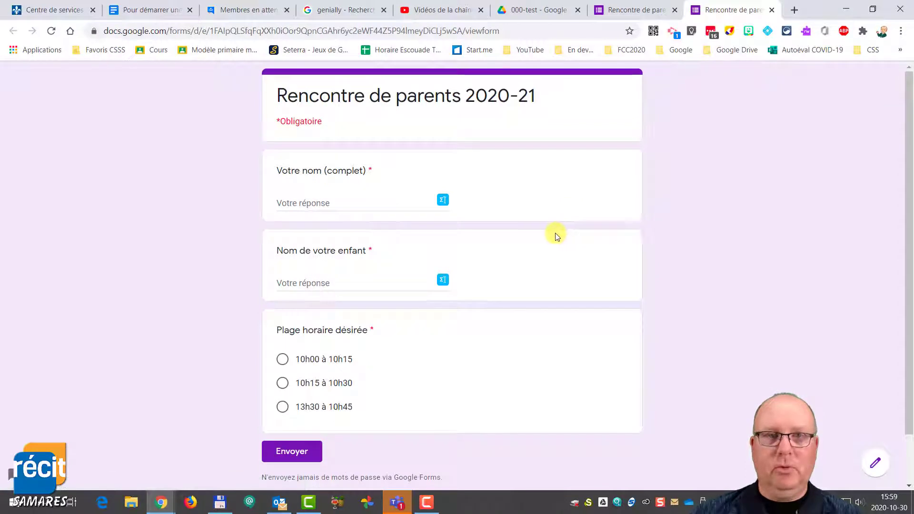
left_click(348, 200)
type("Michel")
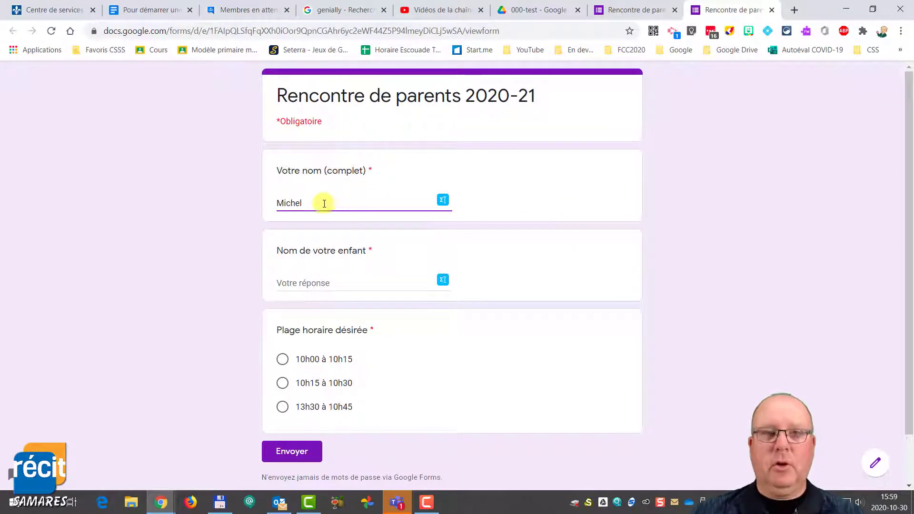
left_click(327, 283)
type("Michel Jr")
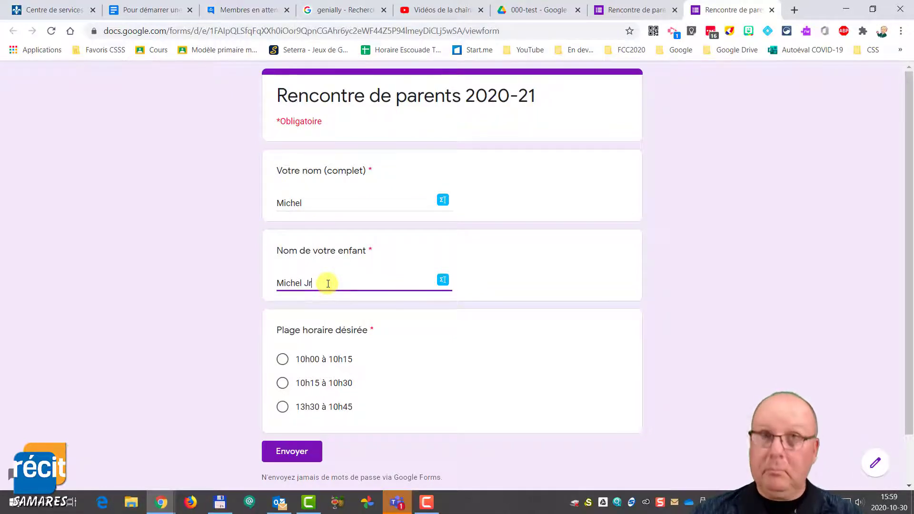
left_click(283, 360)
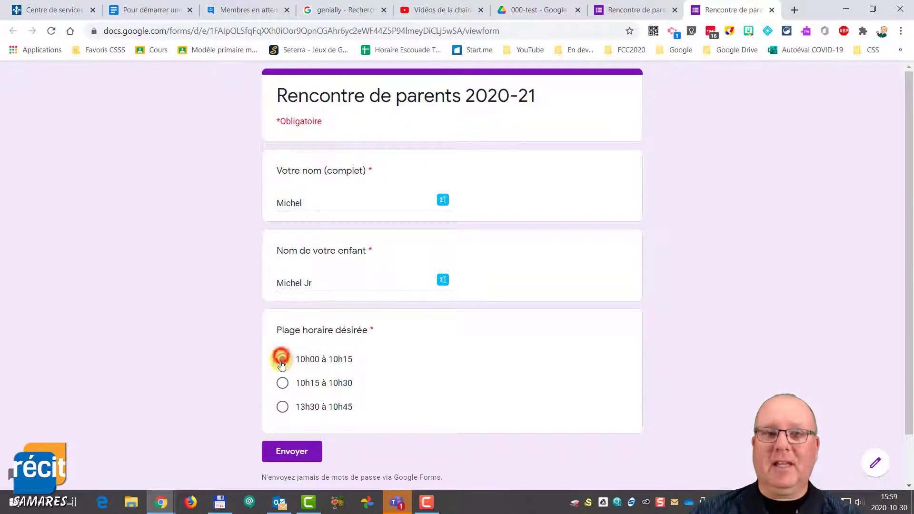
left_click(292, 452)
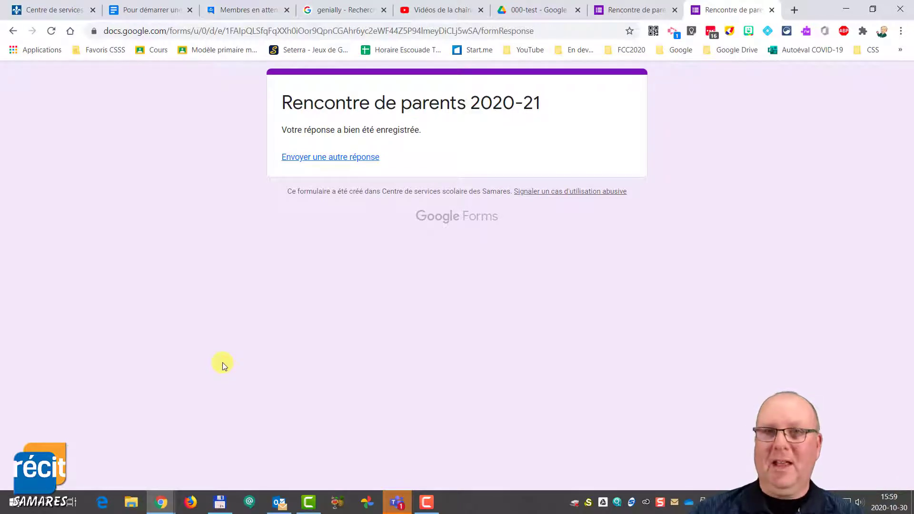
Check the available time slots in a new blank response, close the preview and review the "Plage horaire désirée" choices in the editor
left_click(305, 158)
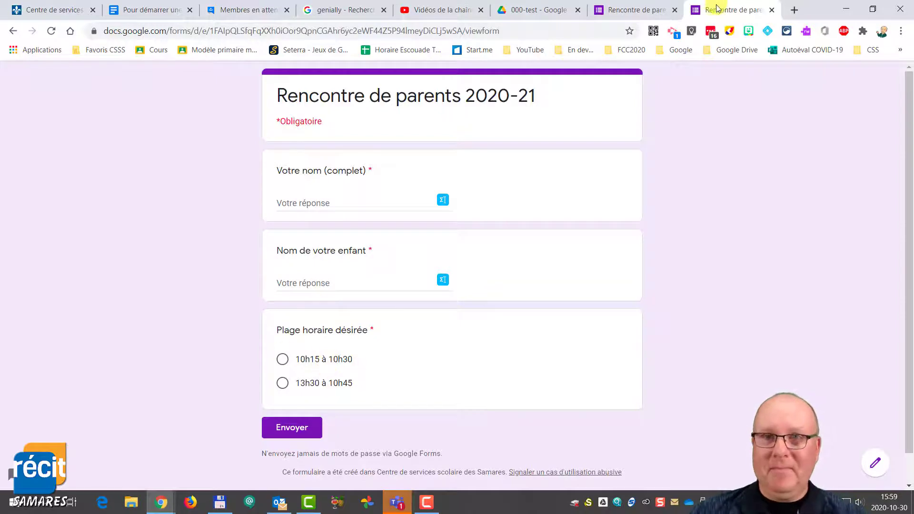
left_click(772, 11)
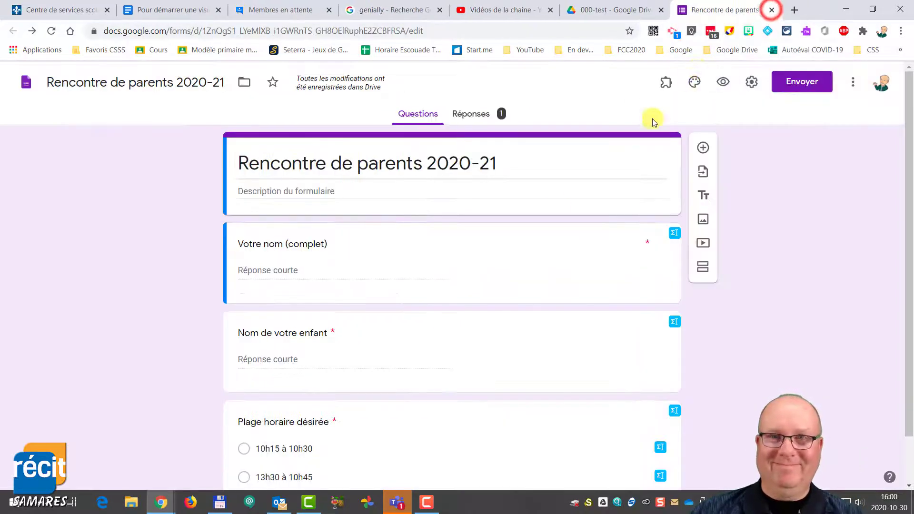
scroll(317, 381, "down", 1)
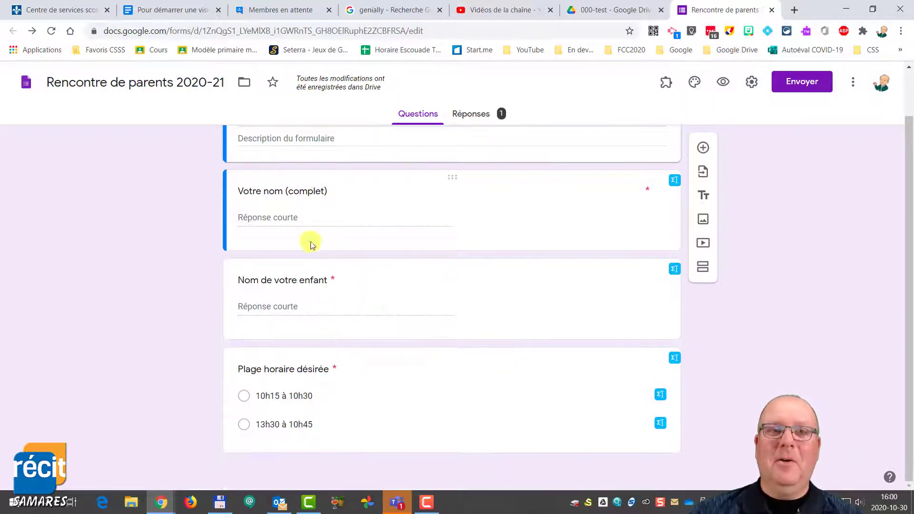
scroll(366, 264, "up", 1)
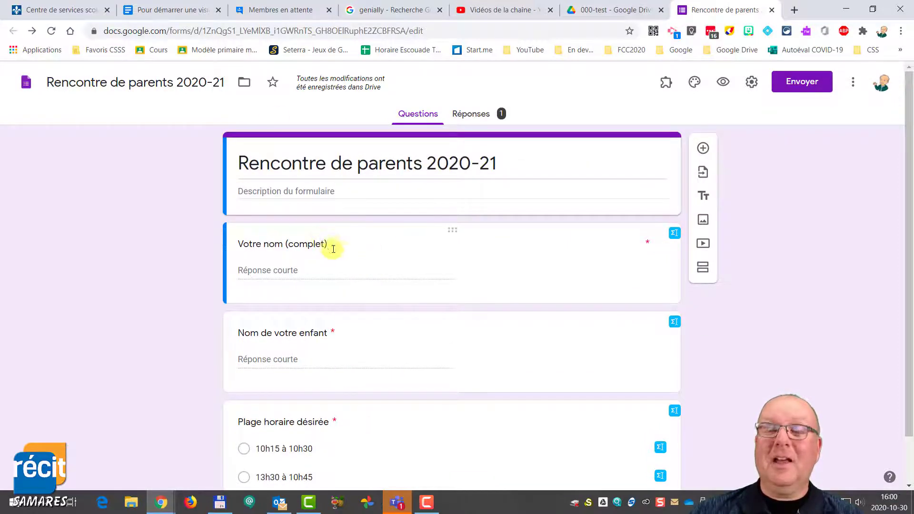
scroll(334, 249, "down", 1)
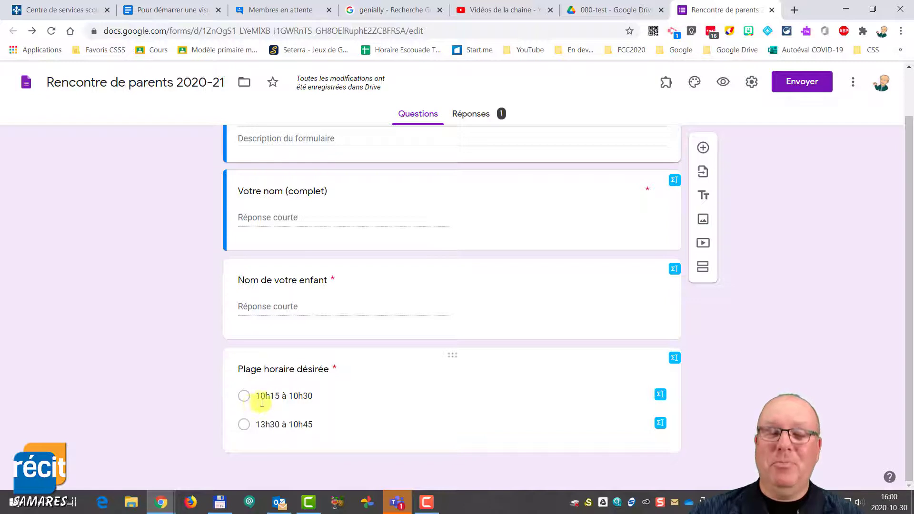
Open "Copie de Rencontre de parents 2020-21" to compare its time slots with the original form, and check the original's available add-ons
left_click(600, 11)
double_click(230, 167)
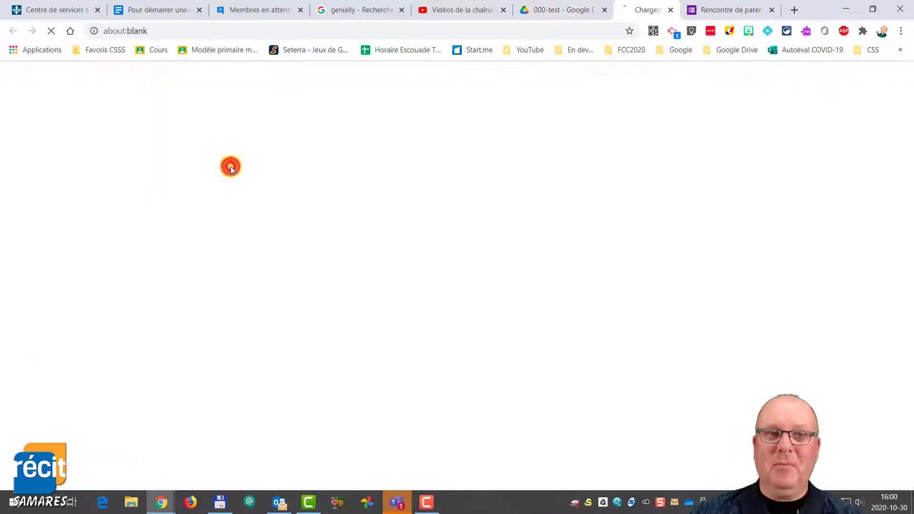
scroll(246, 371, "down", 2)
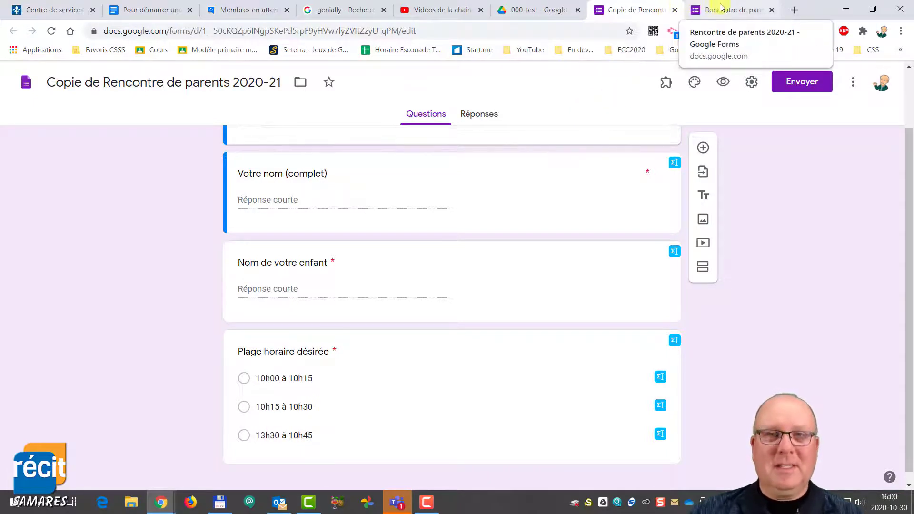
left_click(734, 11)
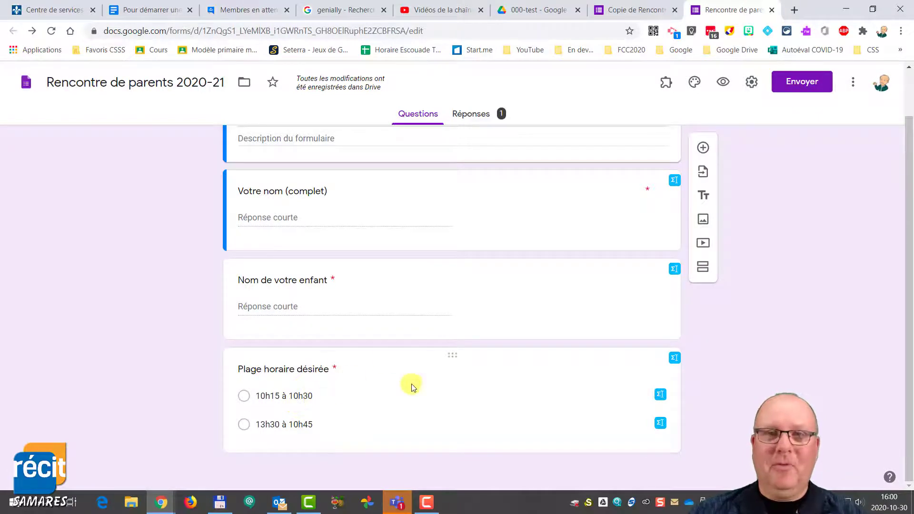
left_click(665, 85)
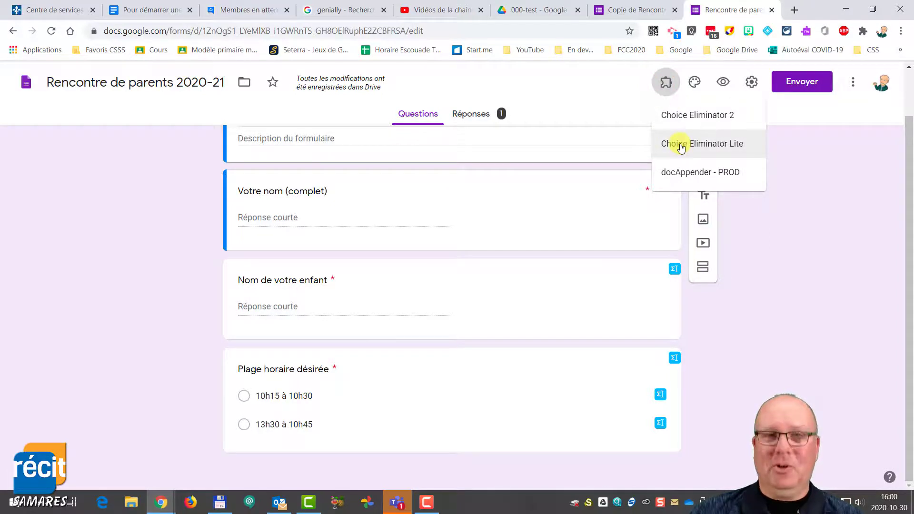
left_click(133, 310)
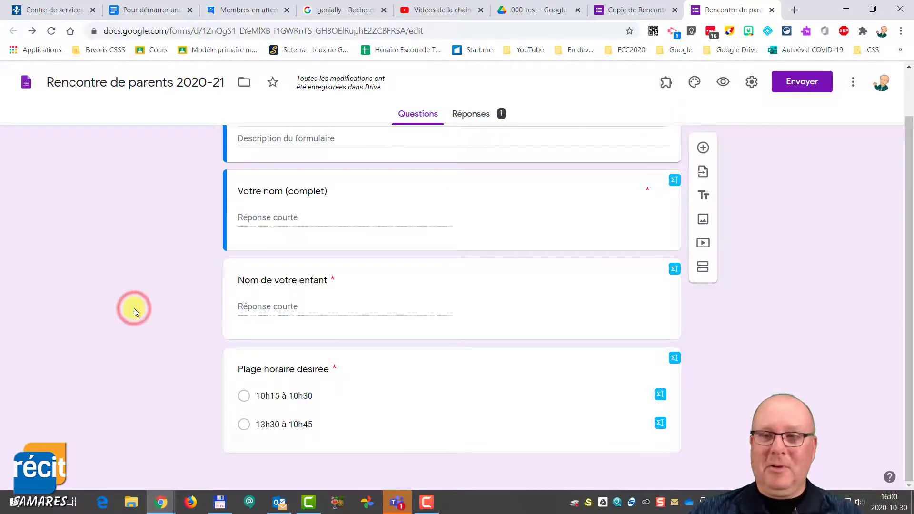